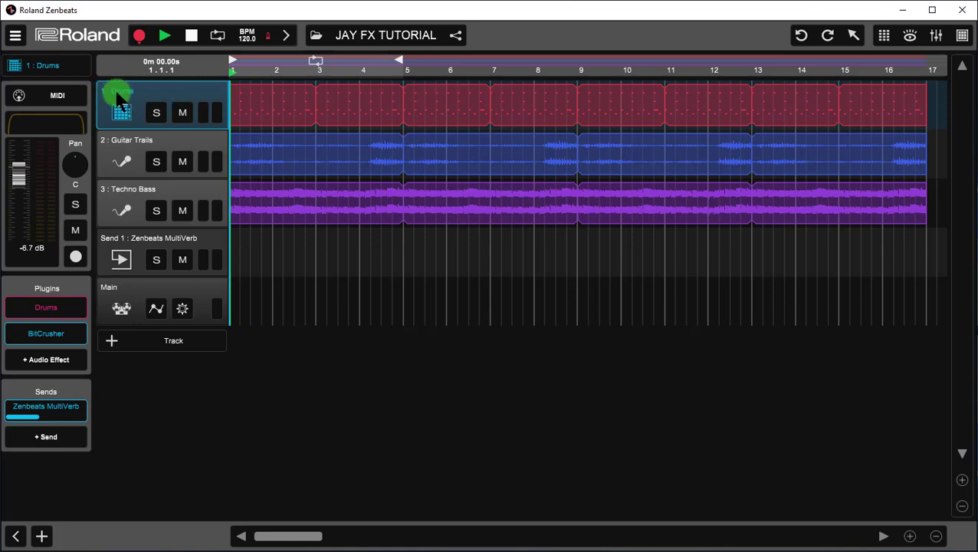
# Step: Rename the Drums track to "Basic 8"
pyautogui.doubleClick(117, 95)
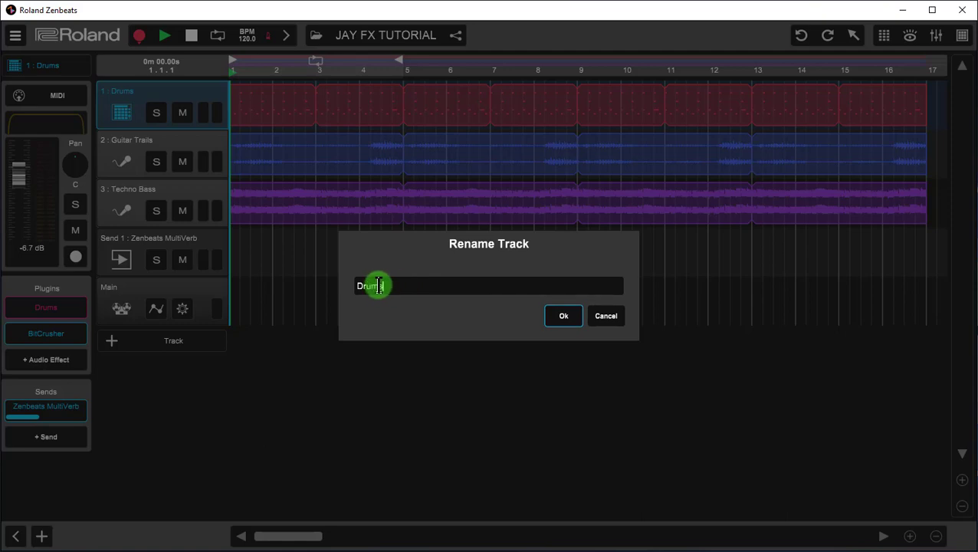
pyautogui.moveTo(380, 285); pyautogui.dragTo(337, 284)
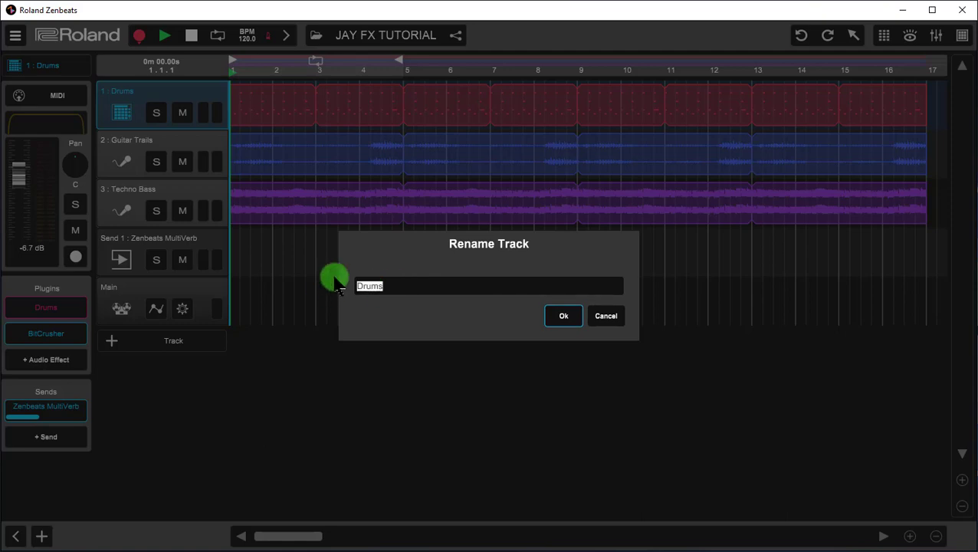
pyautogui.write('Basic 8')
pyautogui.click(559, 316)
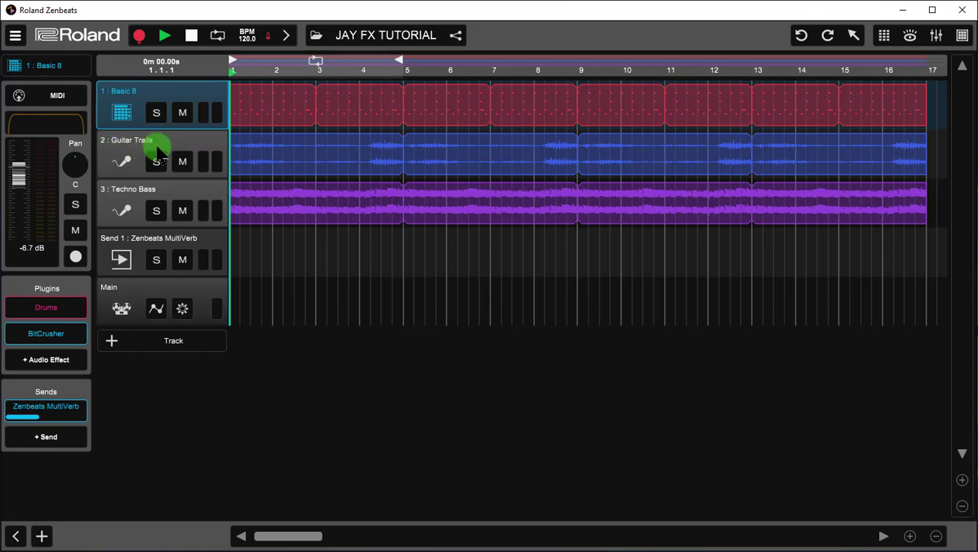
# Step: Save the Basic 8 drum track as a track template named "Jay Basic 8"
pyautogui.click(119, 166)
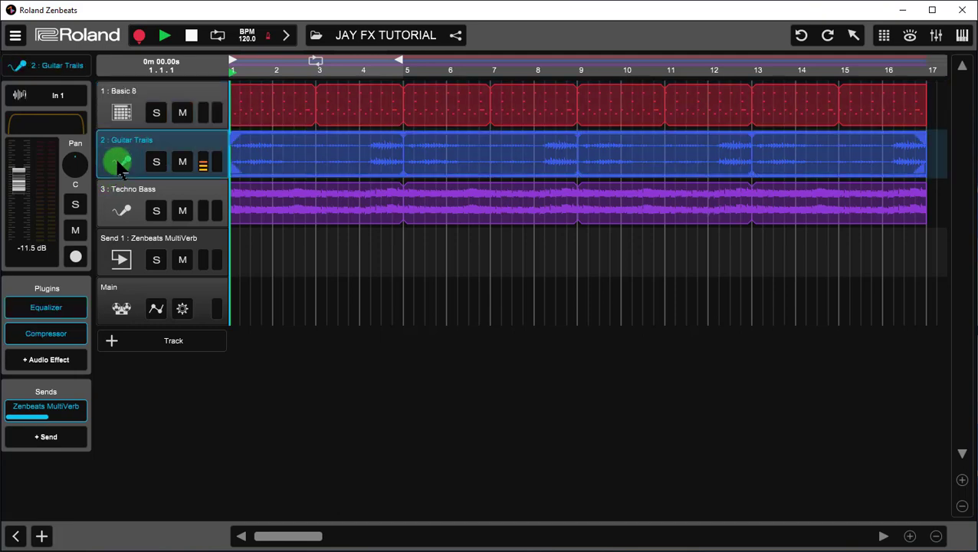
pyautogui.click(116, 207)
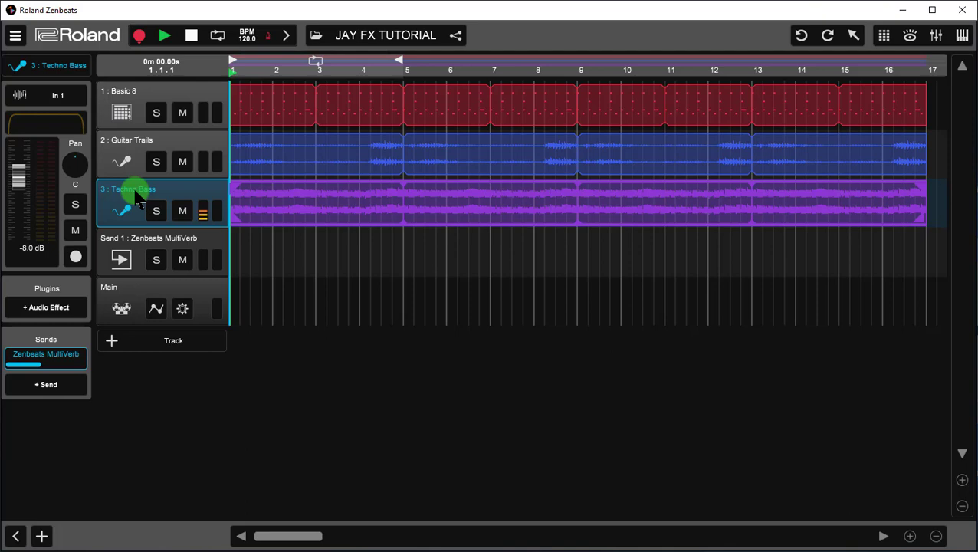
pyautogui.click(125, 111)
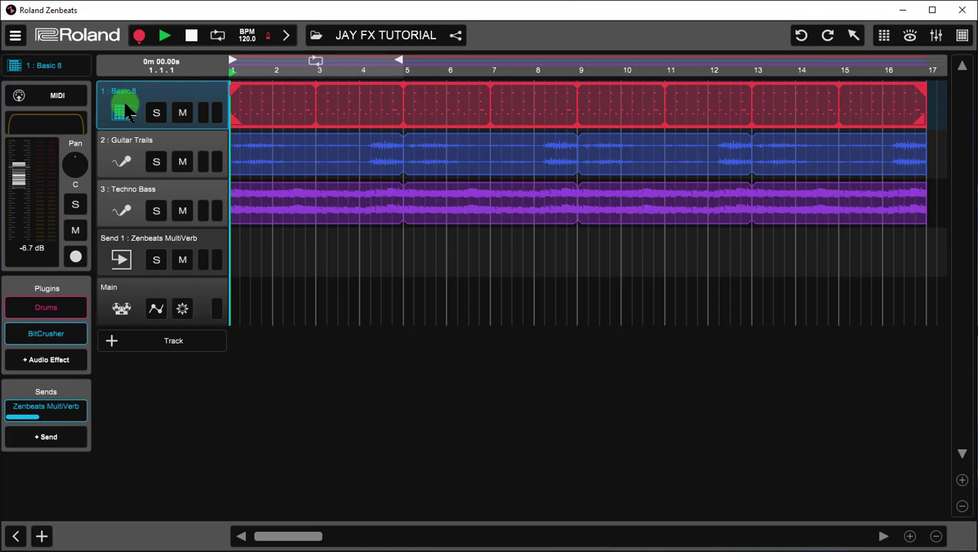
pyautogui.rightClick(129, 112)
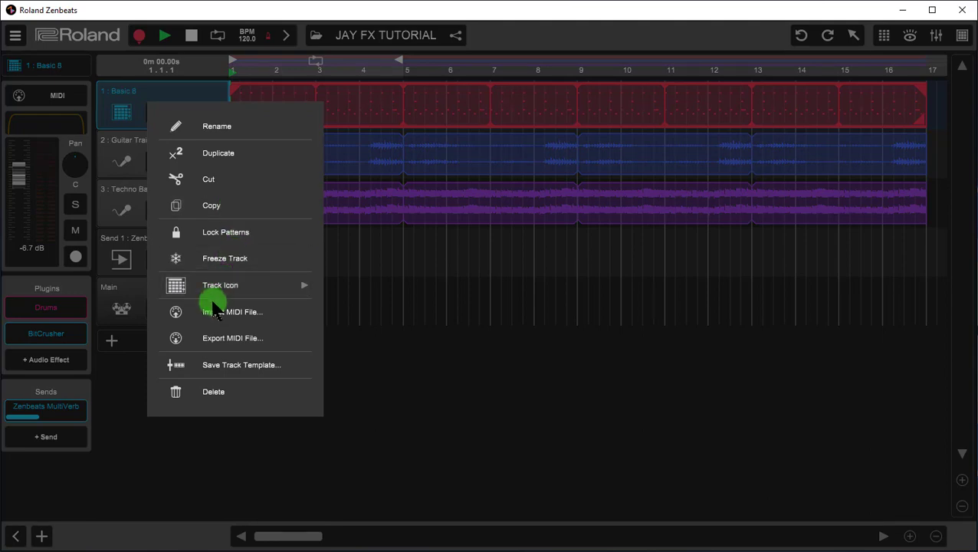
pyautogui.click(219, 365)
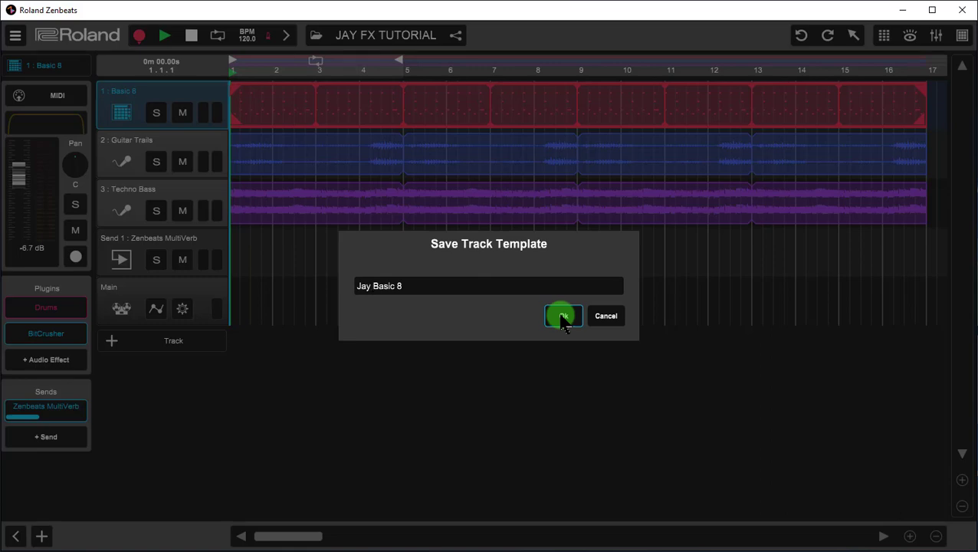
pyautogui.click(562, 317)
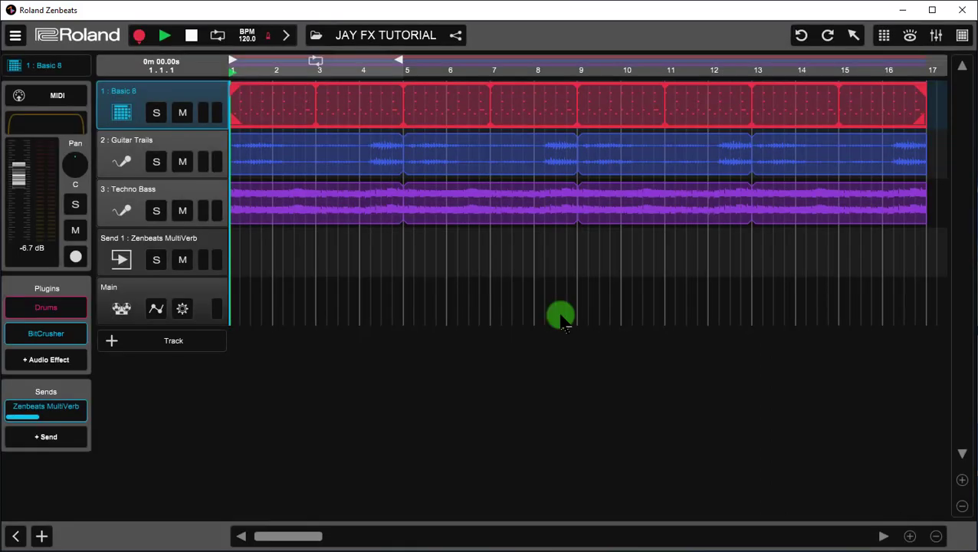
# Step: Delete the audio clips from the Guitar Trails track, keeping the track and its effects
pyautogui.click(132, 154)
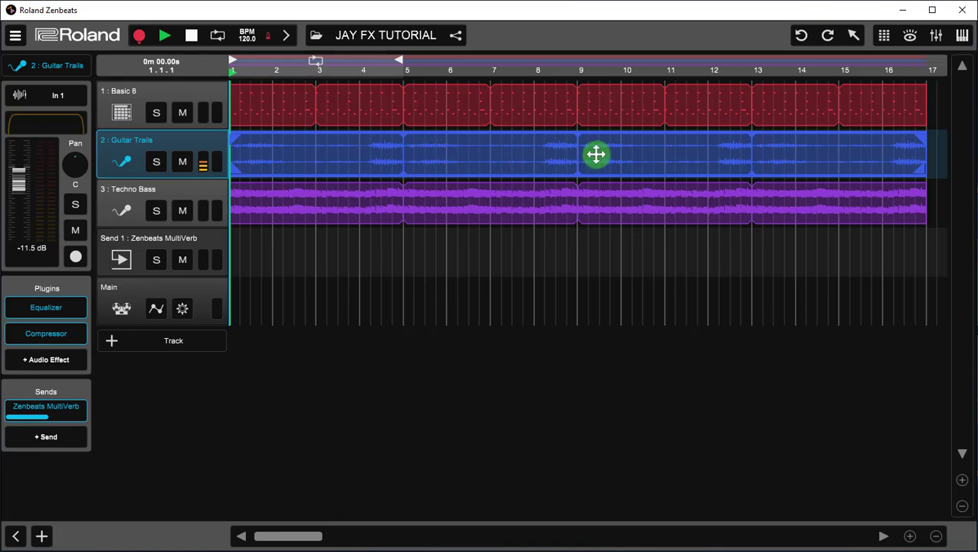
pyautogui.click(351, 150)
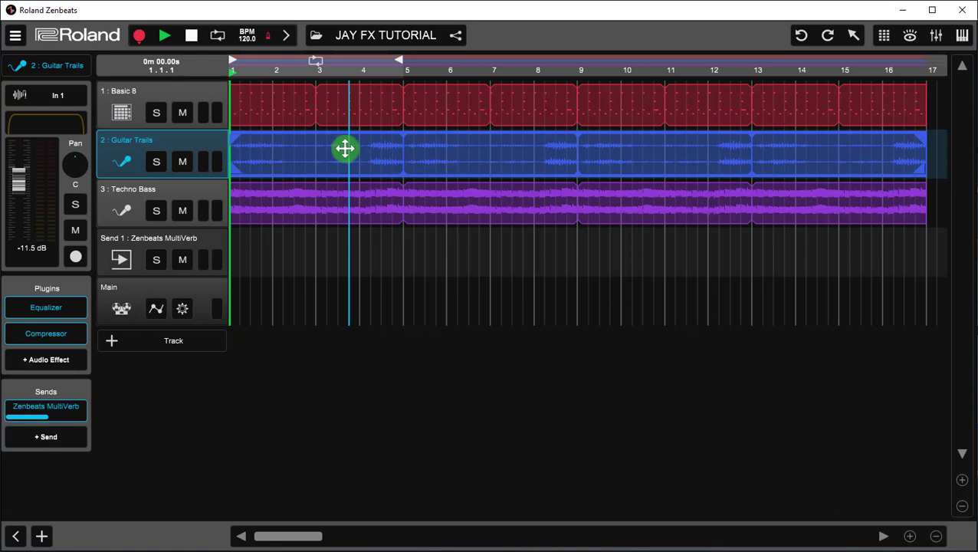
pyautogui.press('Delete')
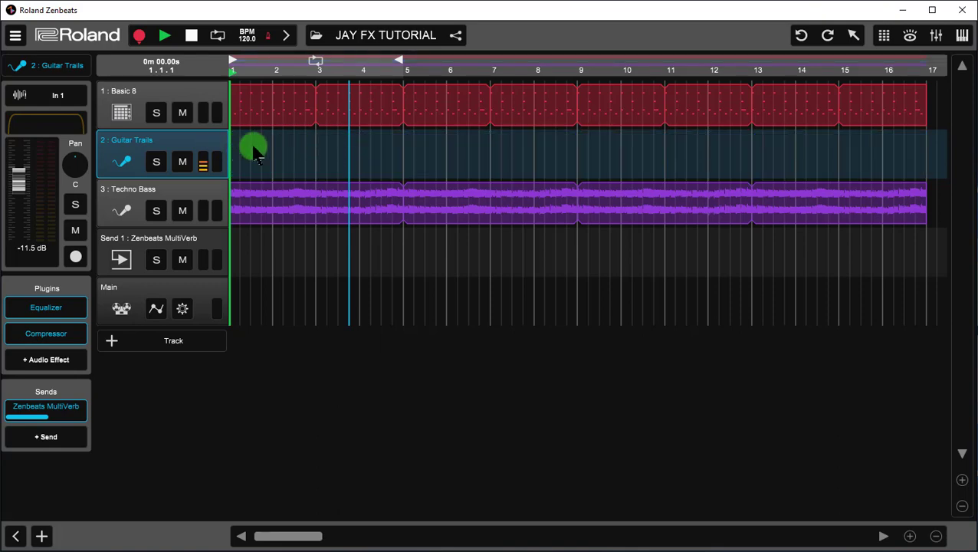
# Step: Rename the Guitar Trails track to "Clean Guitar"
pyautogui.doubleClick(138, 140)
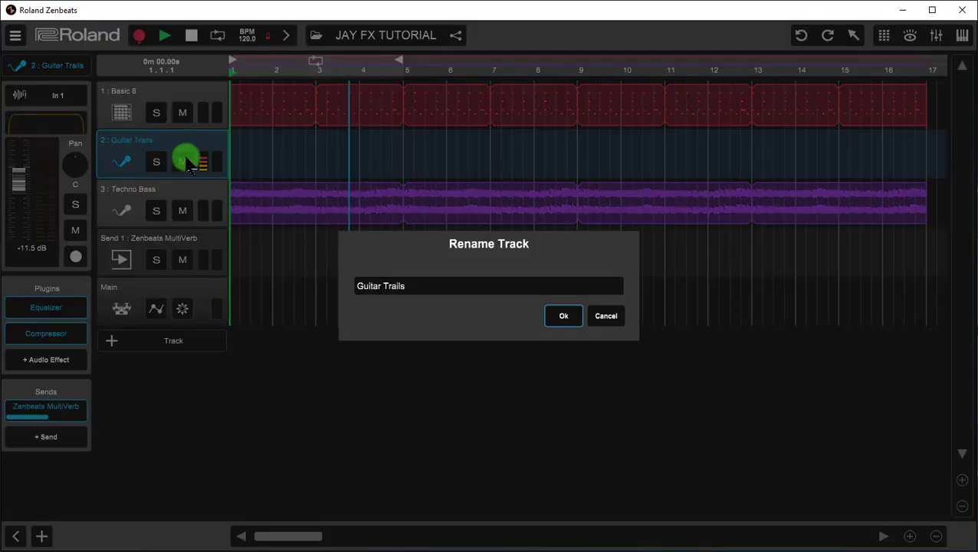
pyautogui.moveTo(359, 284); pyautogui.dragTo(446, 285)
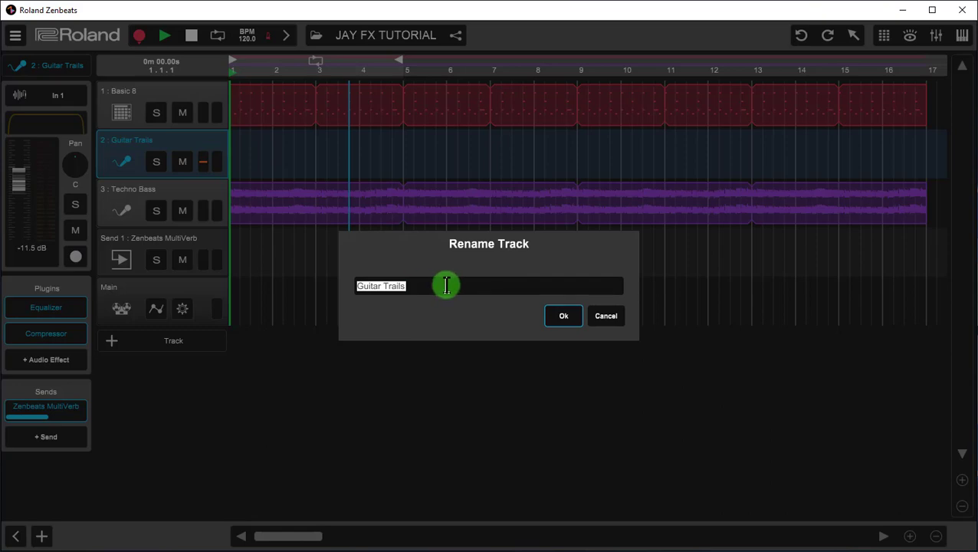
pyautogui.write('Clea')
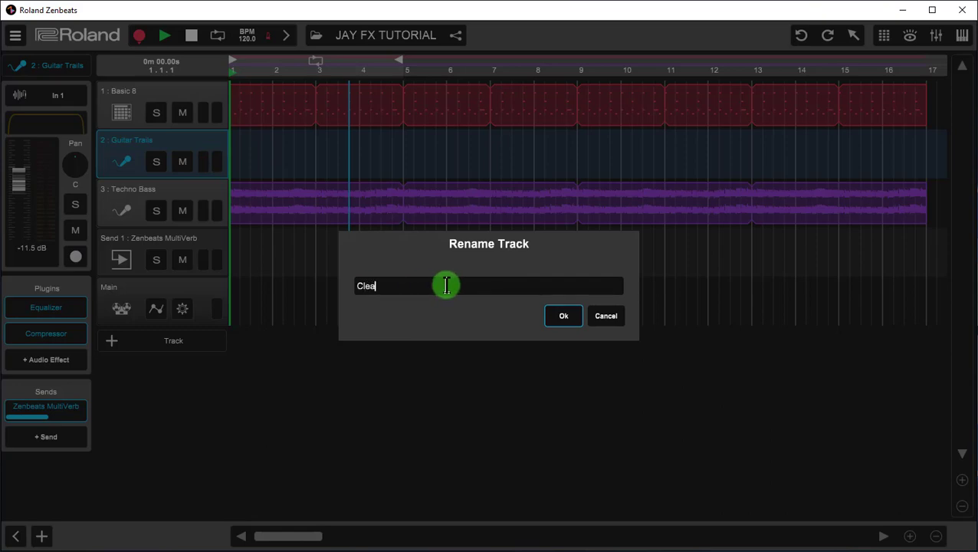
pyautogui.write('n Guitar')
pyautogui.click(564, 318)
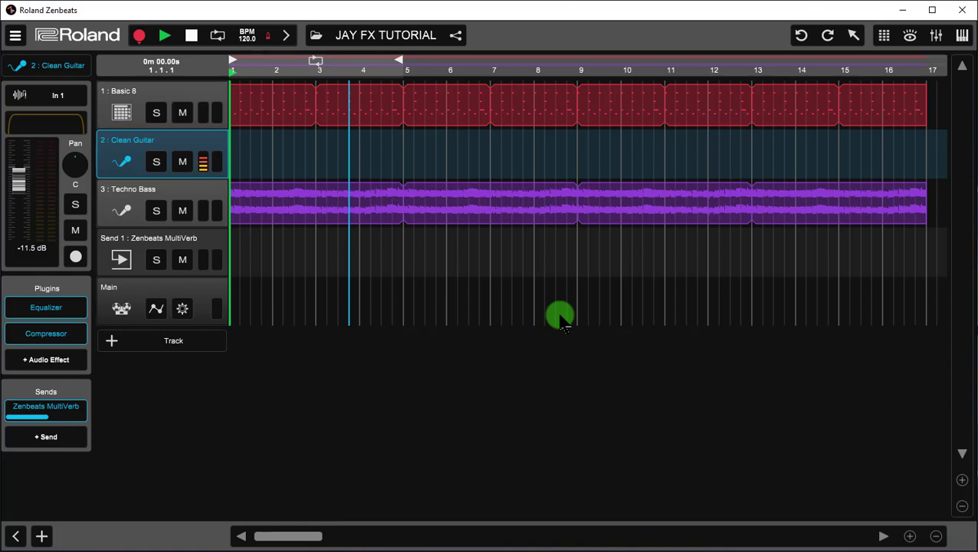
# Step: Save the Techno Bass track as a track template named "JAY Techno Bass"
pyautogui.click(128, 201)
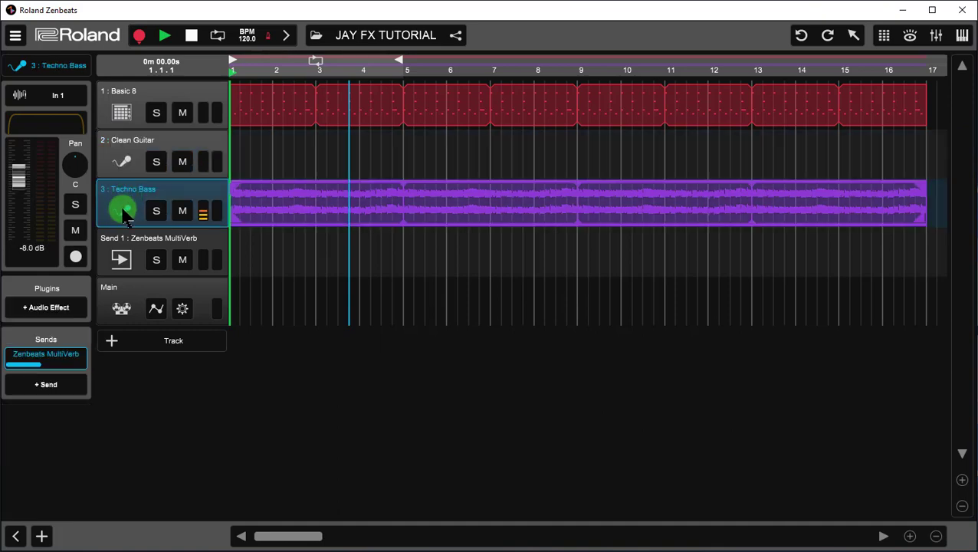
pyautogui.rightClick(124, 213)
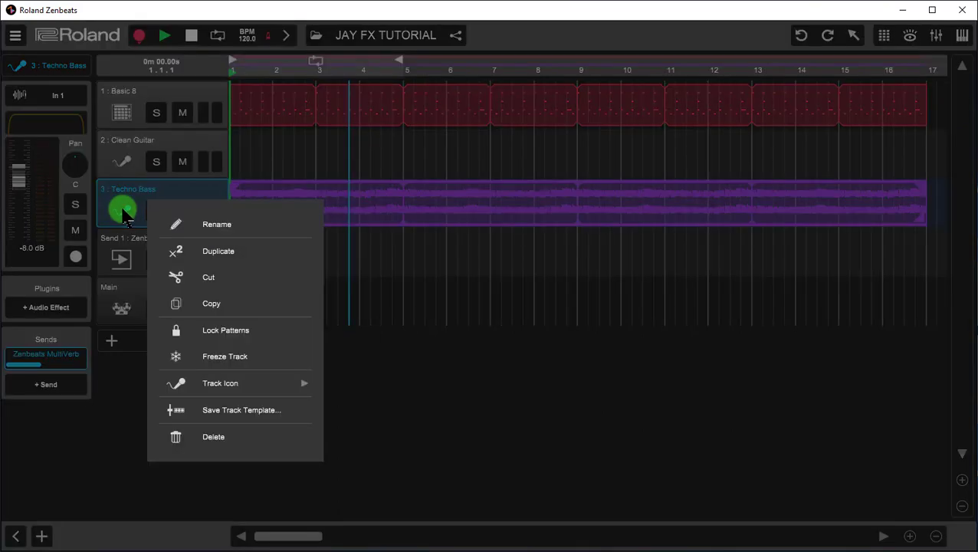
pyautogui.click(221, 411)
pyautogui.press('Home')
pyautogui.write('JAY')
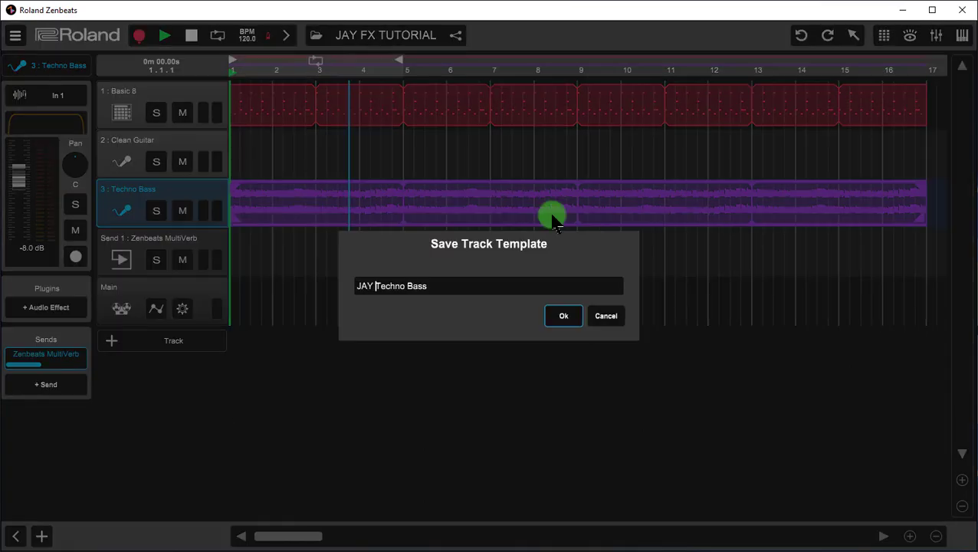
pyautogui.click(564, 317)
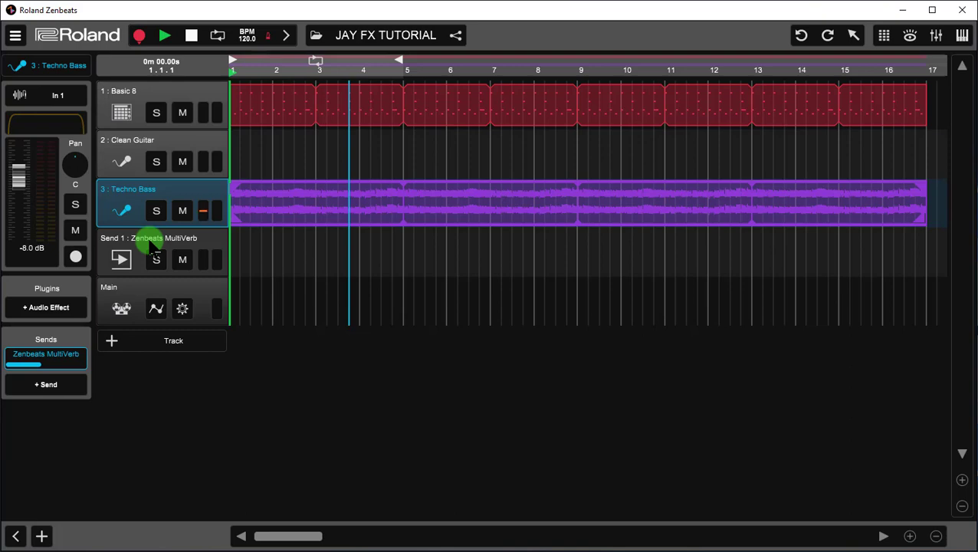
# Step: Save the Zenbeats MultiVerb send track as a track template named "Jay Zenbeats MultiVerb Send"
pyautogui.click(119, 260)
pyautogui.rightClick(121, 264)
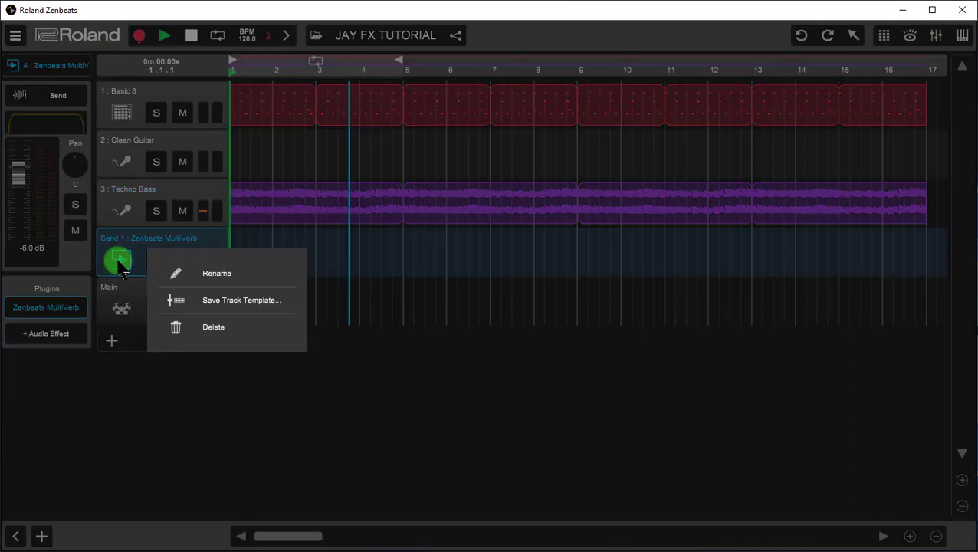
pyautogui.click(229, 302)
pyautogui.click(357, 286)
pyautogui.write('Jay')
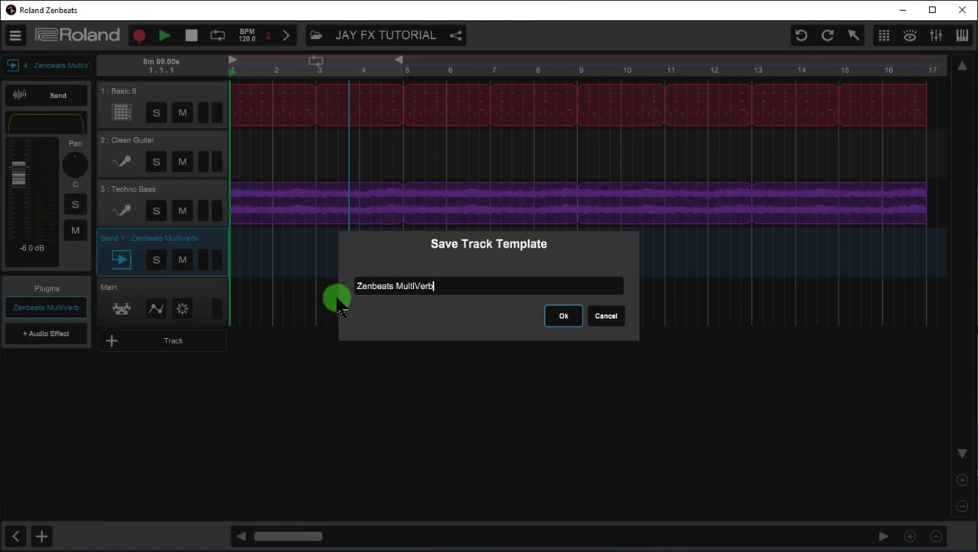
pyautogui.click(474, 285)
pyautogui.write('Send')
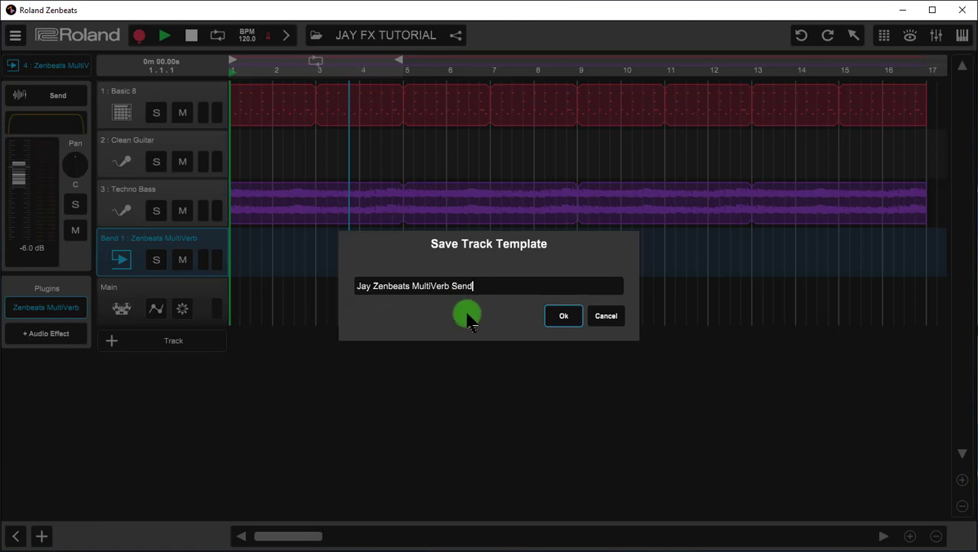
pyautogui.click(563, 316)
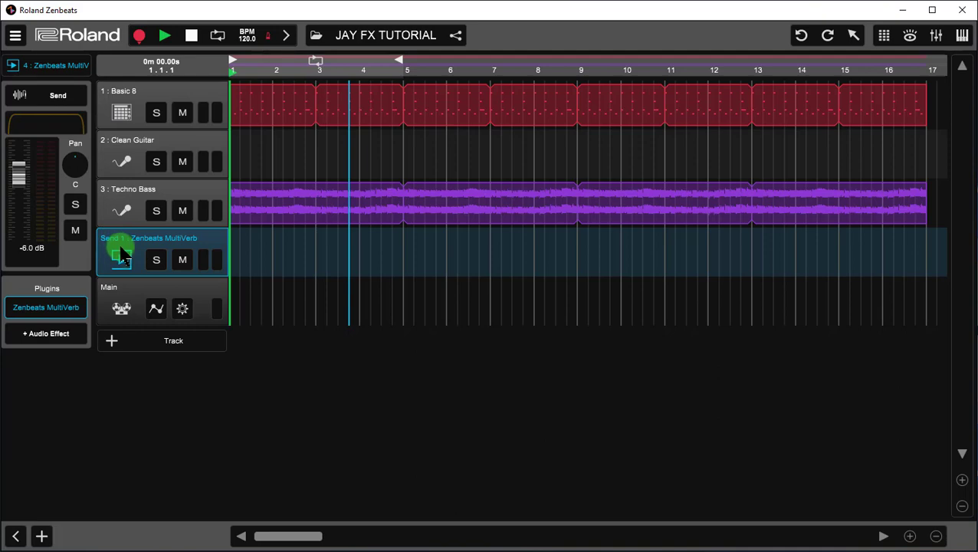
# Step: Create a new song, discarding unsaved changes, and delete its default Drums track
pyautogui.click(16, 36)
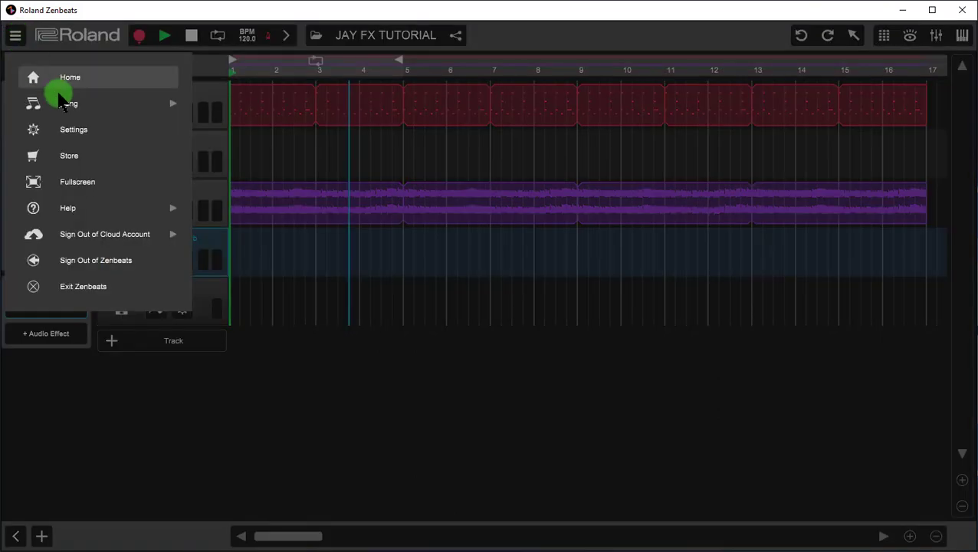
pyautogui.moveTo(71, 105)
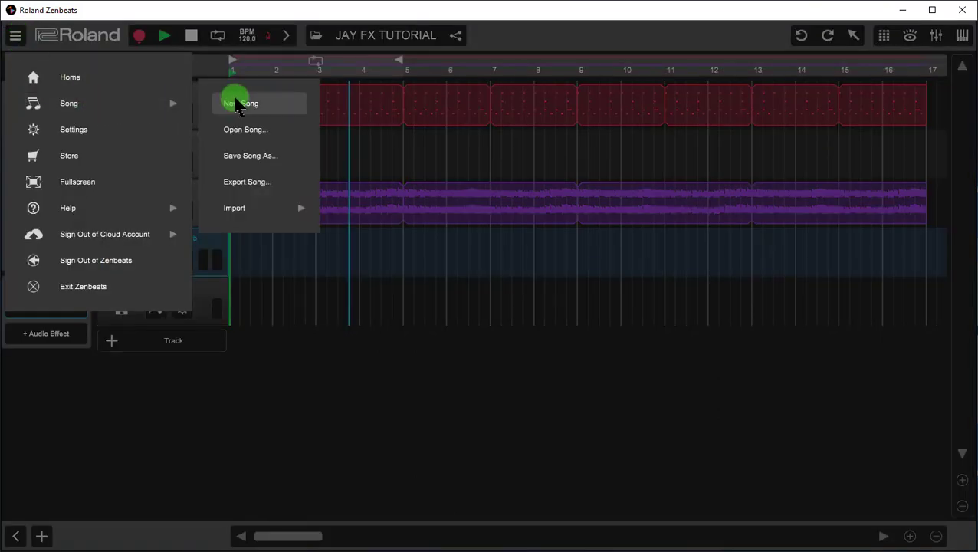
pyautogui.click(240, 104)
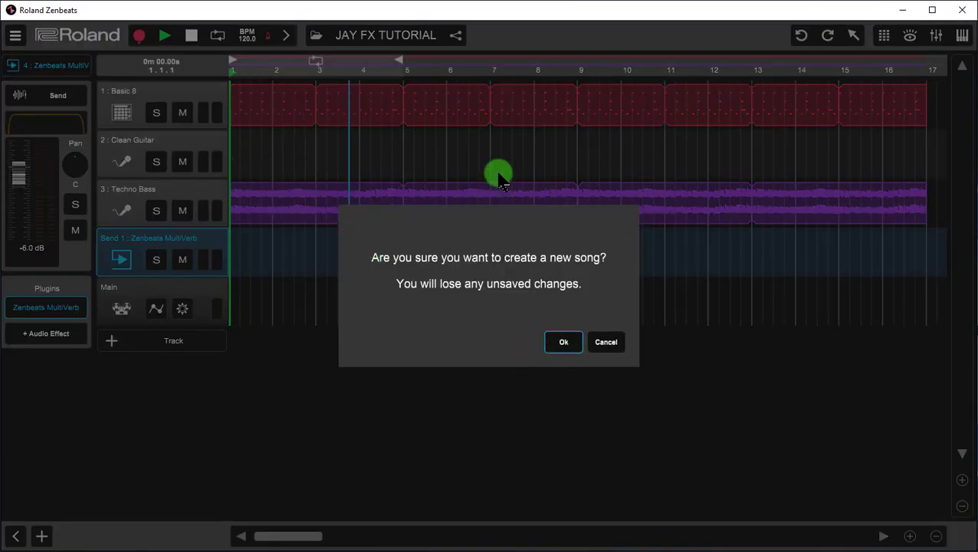
pyautogui.click(561, 343)
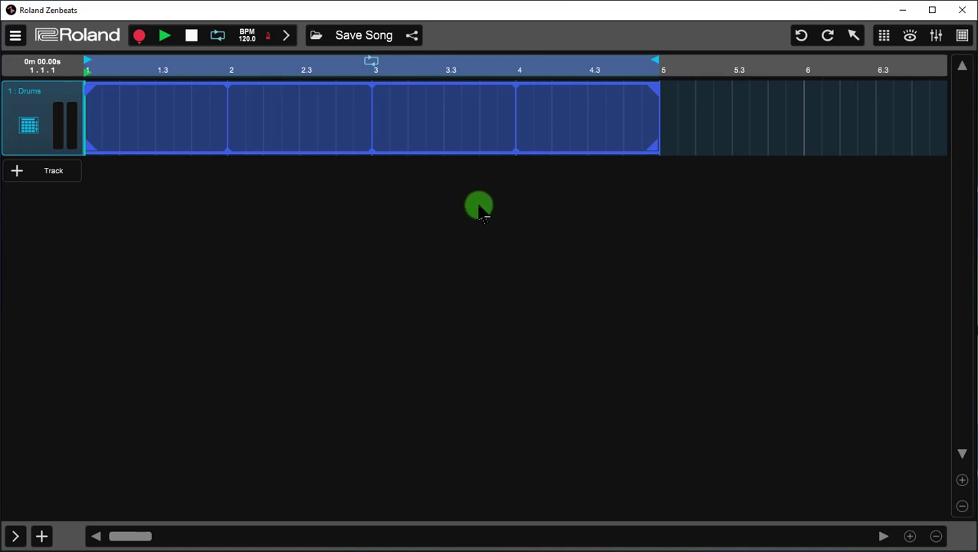
pyautogui.rightClick(30, 128)
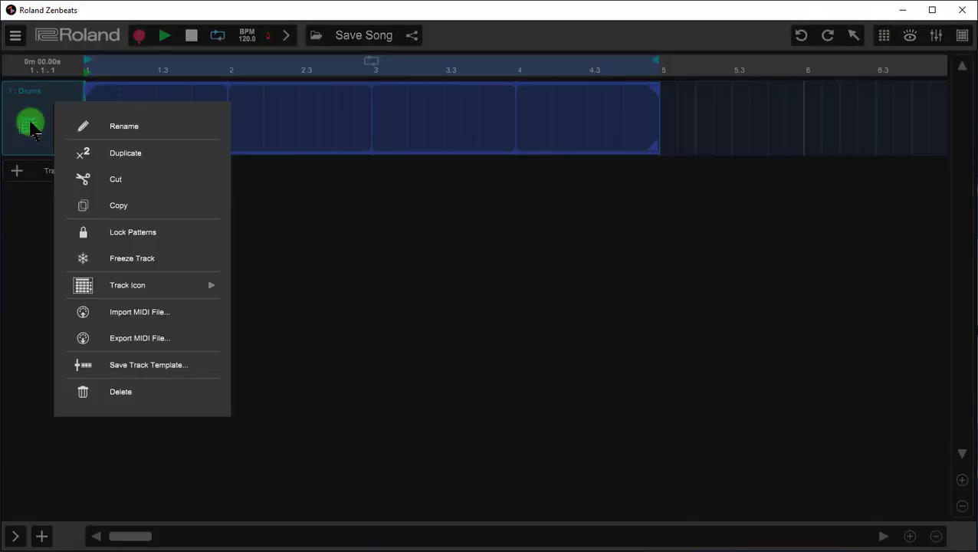
pyautogui.click(111, 392)
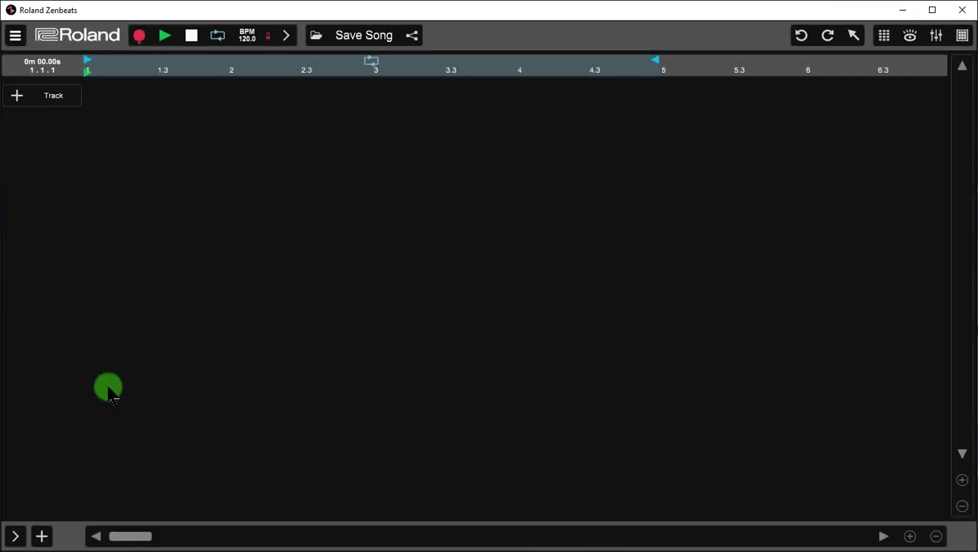
# Step: Filter the track templates to User and add a track from the "Jay Basic 8" template
pyautogui.click(20, 106)
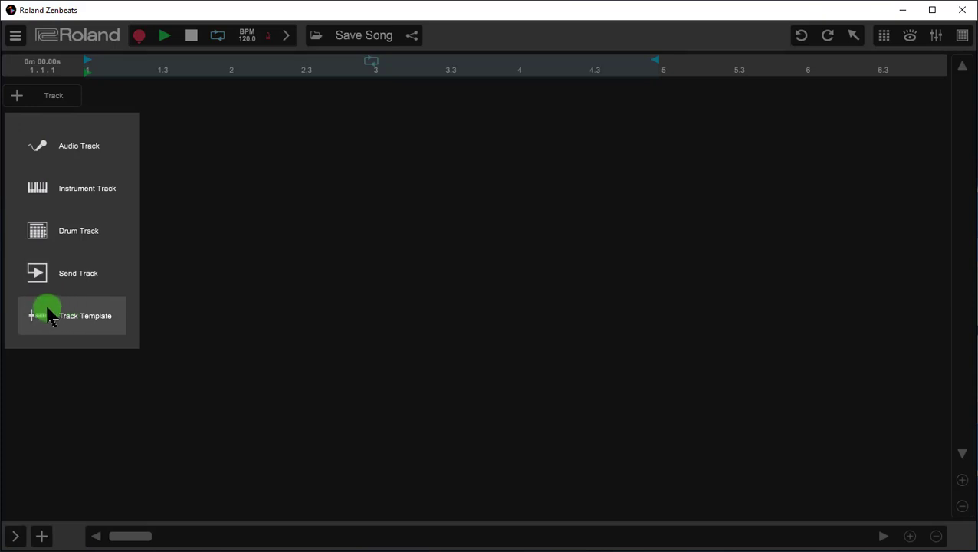
pyautogui.click(93, 317)
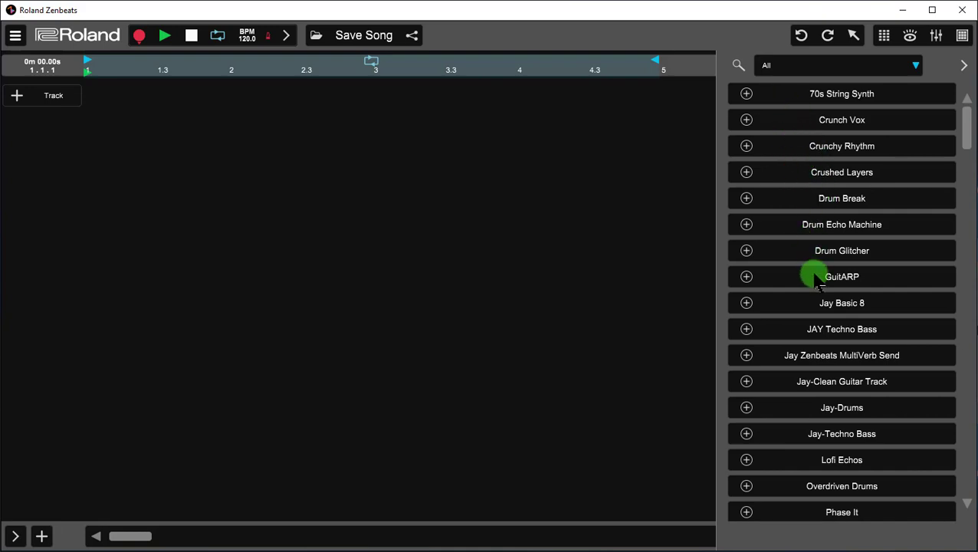
pyautogui.click(916, 66)
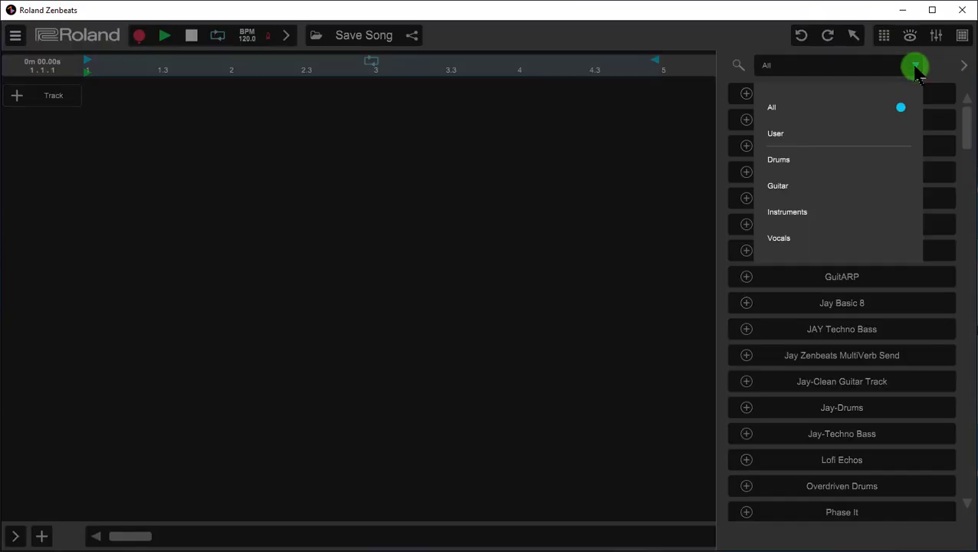
pyautogui.click(777, 134)
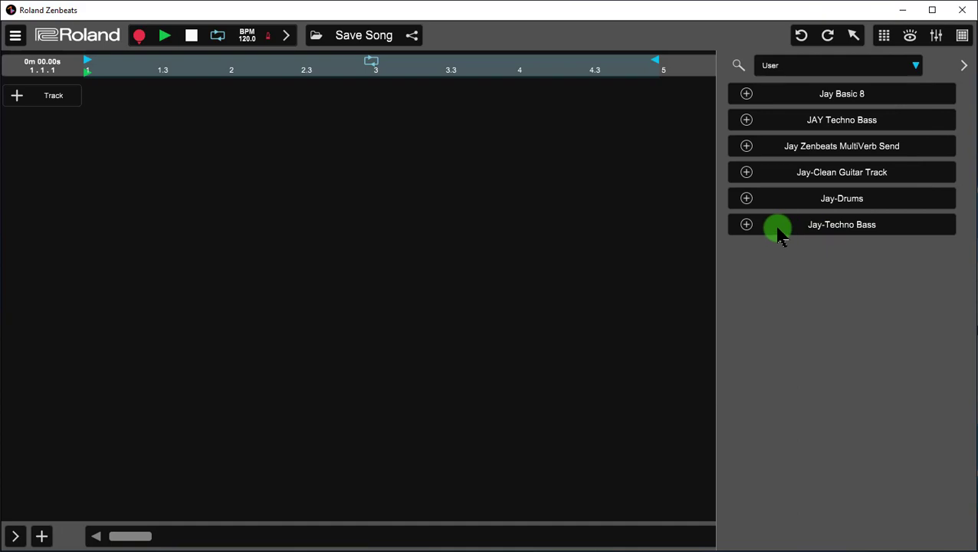
pyautogui.click(746, 95)
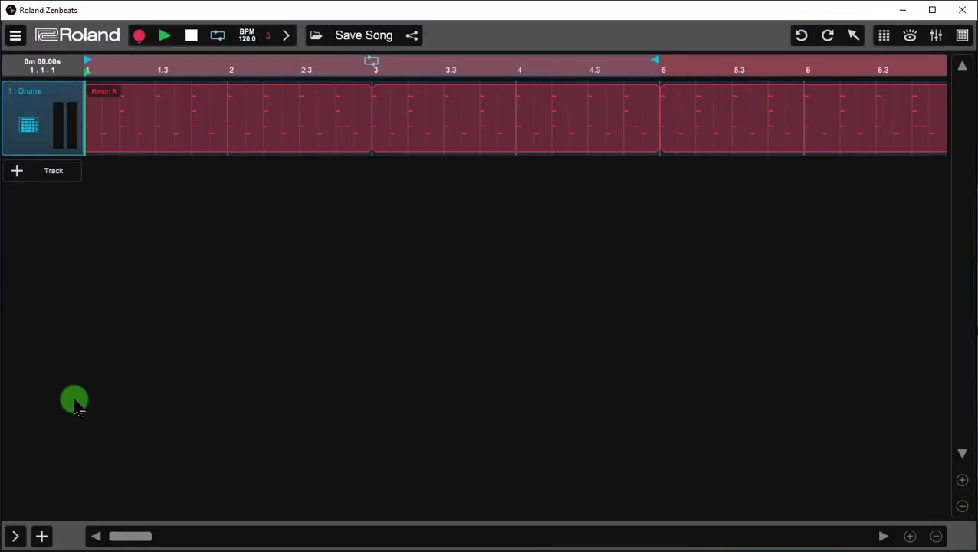
# Step: Show the Drums track's channel settings and examine its Basic 8 pattern in the drum editor
pyautogui.click(15, 534)
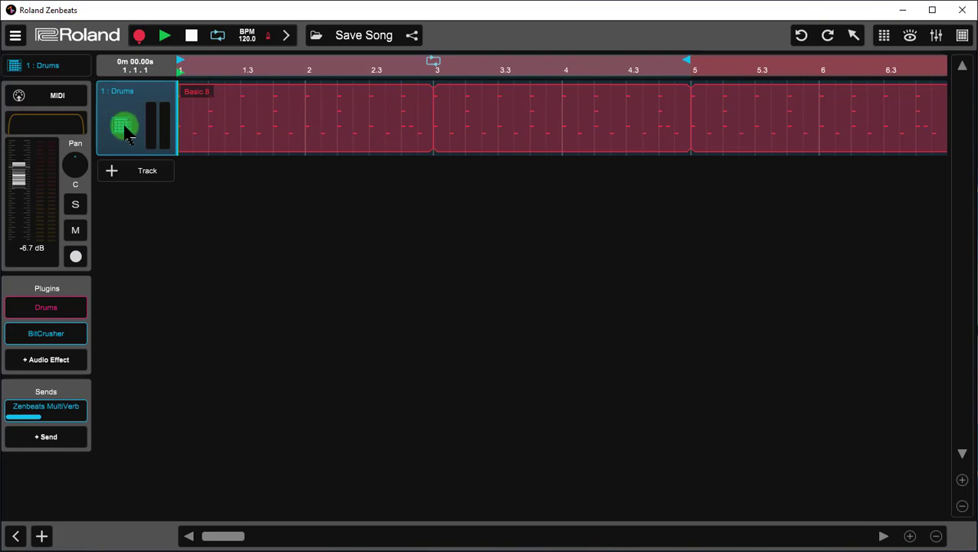
pyautogui.doubleClick(182, 120)
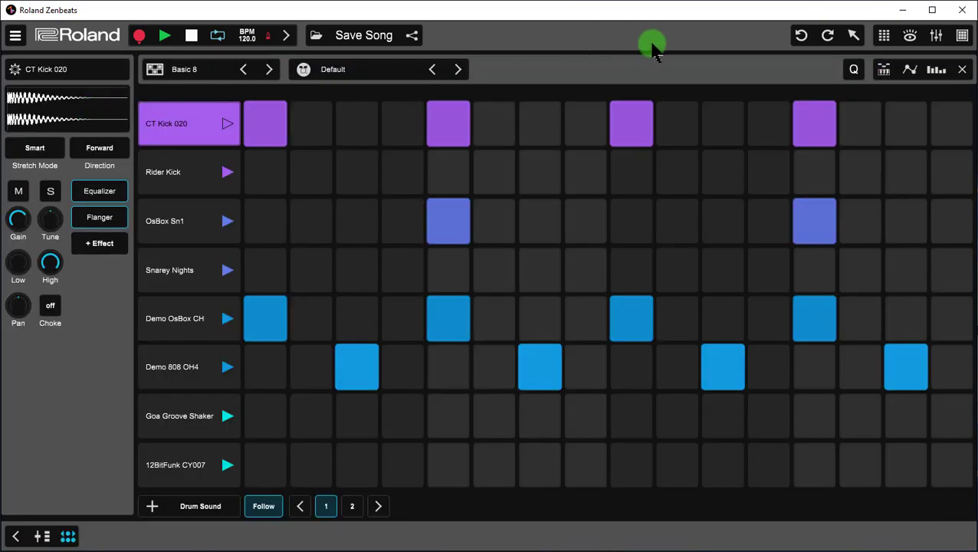
pyautogui.click(963, 71)
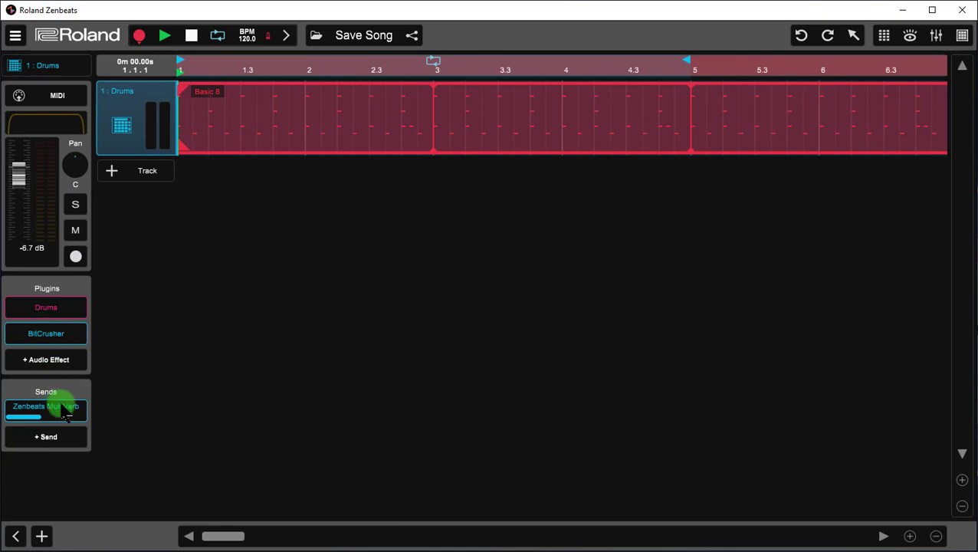
# Step: Add a track from the "Jay-Clean Guitar Track" user track template
pyautogui.click(113, 170)
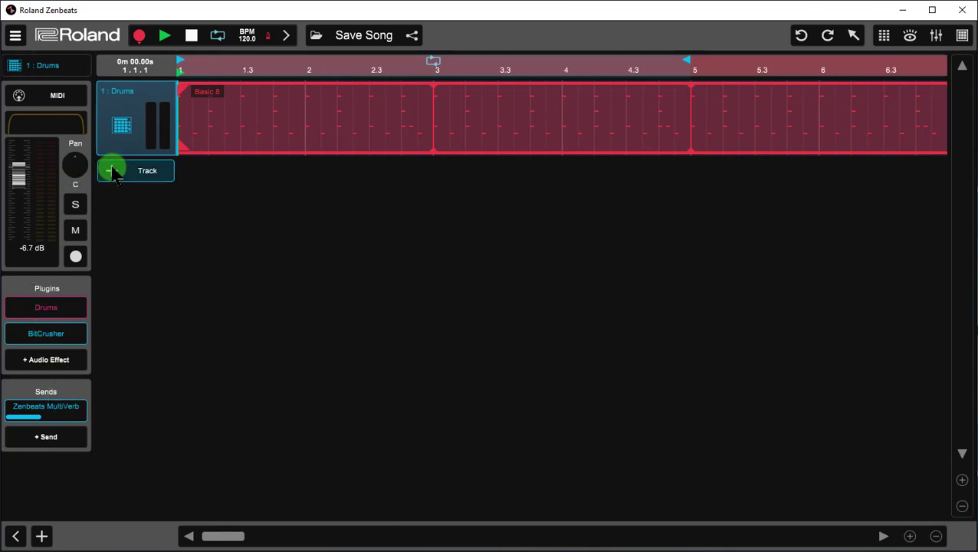
pyautogui.click(174, 392)
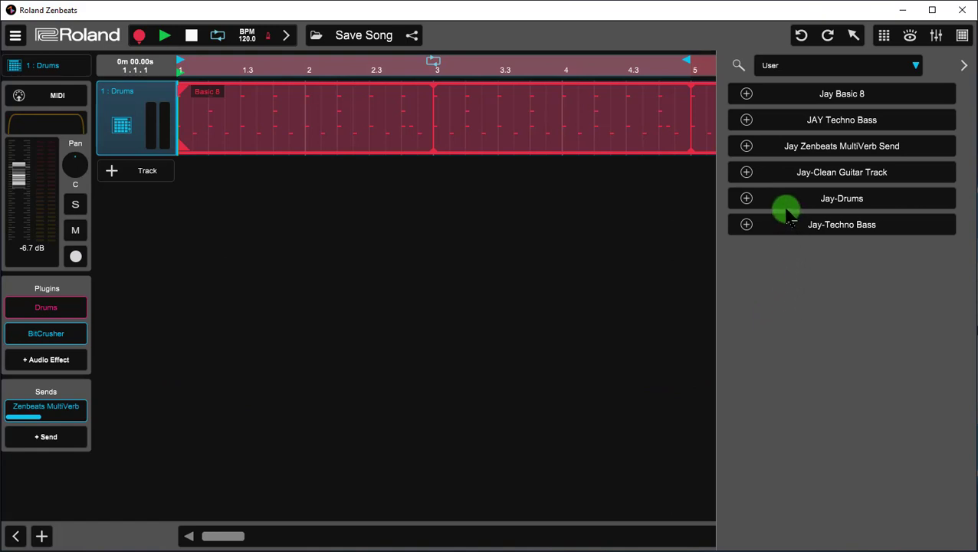
pyautogui.click(746, 172)
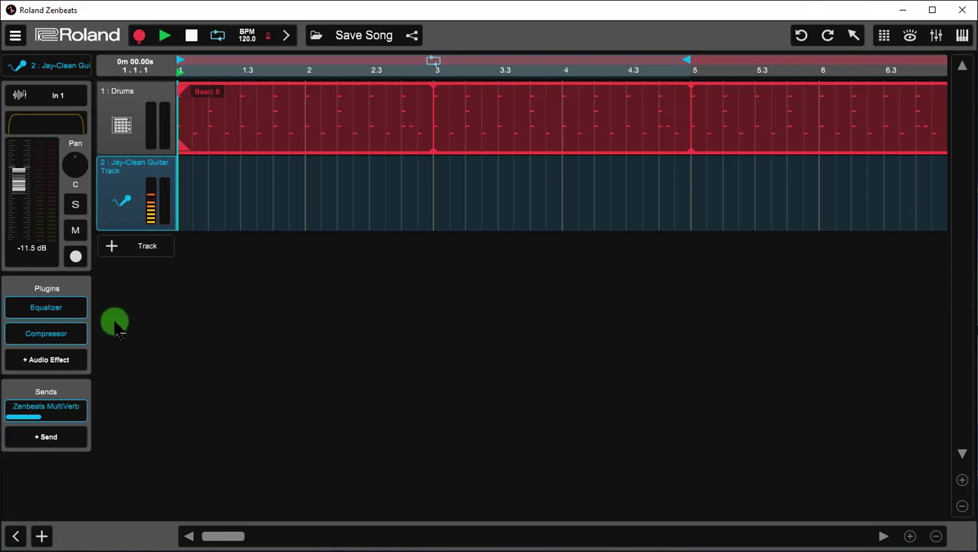
# Step: Add a track from the "Jay-Techno Bass" user track template
pyautogui.click(111, 247)
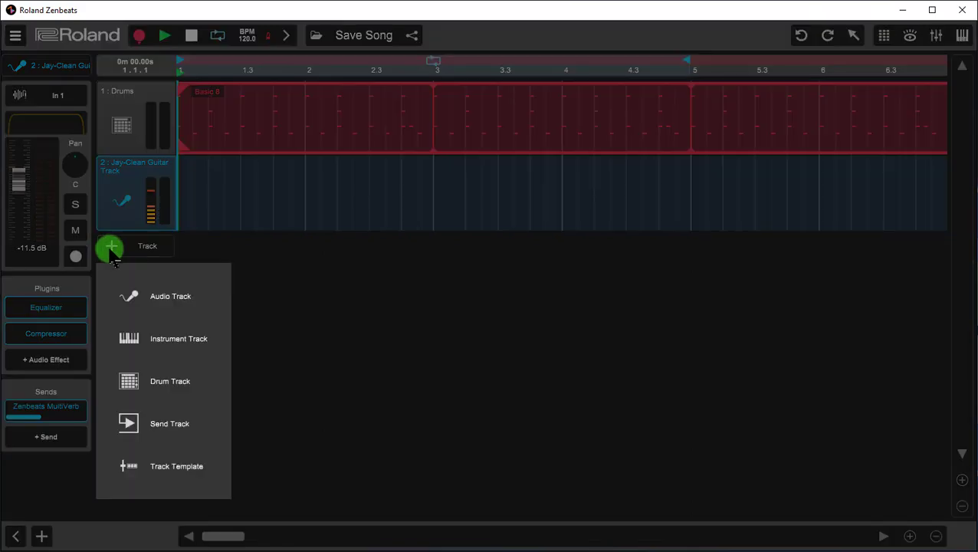
pyautogui.click(151, 470)
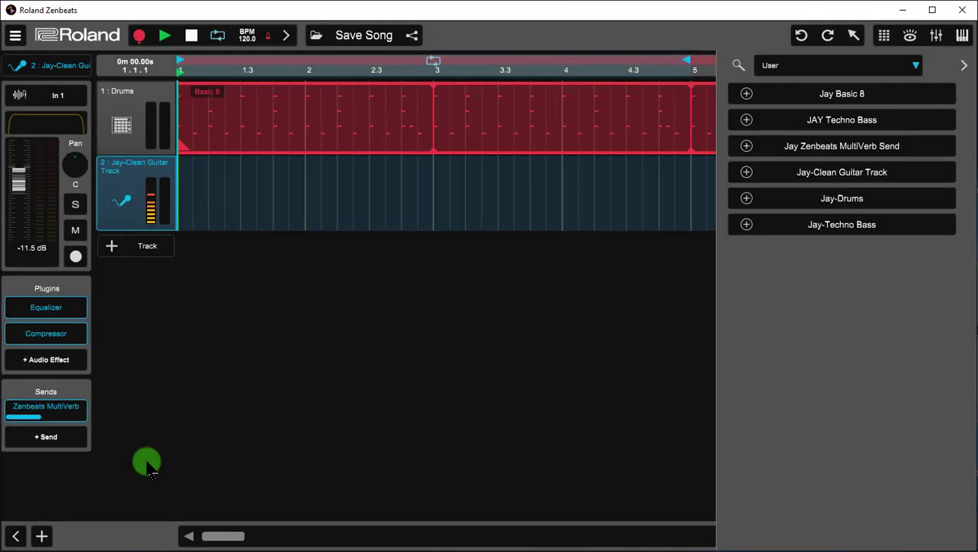
pyautogui.click(746, 224)
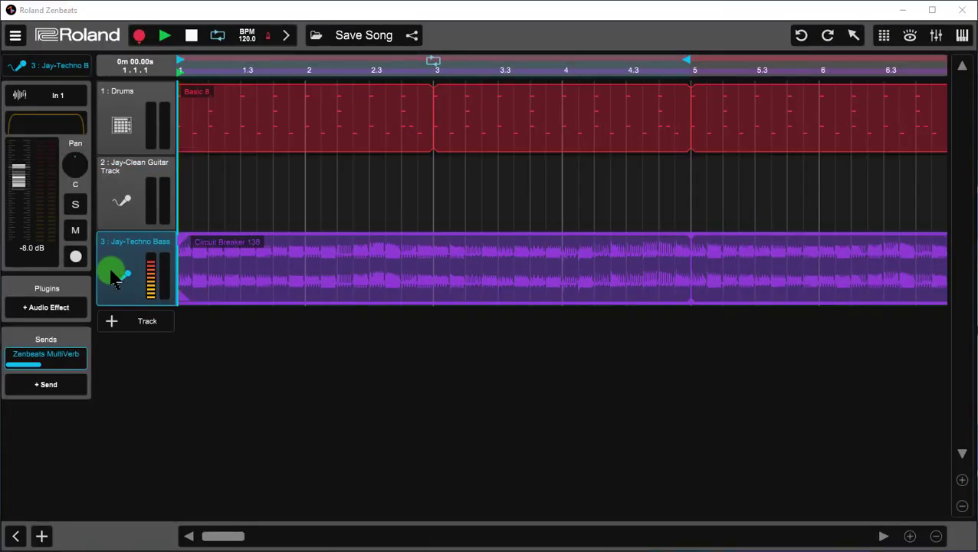
# Step: Add a send track from the "Jay Zenbeats MultiVerb Send" user track template
pyautogui.click(112, 321)
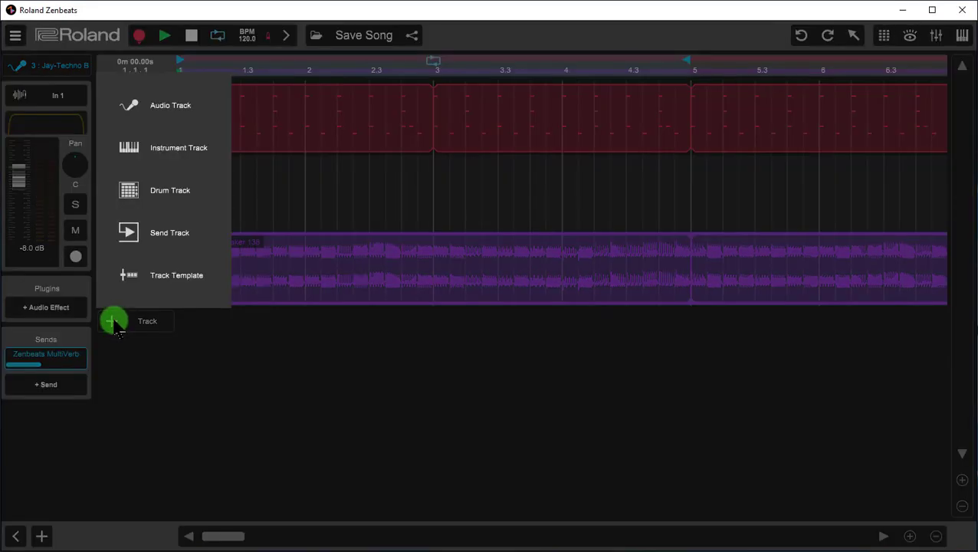
pyautogui.click(166, 285)
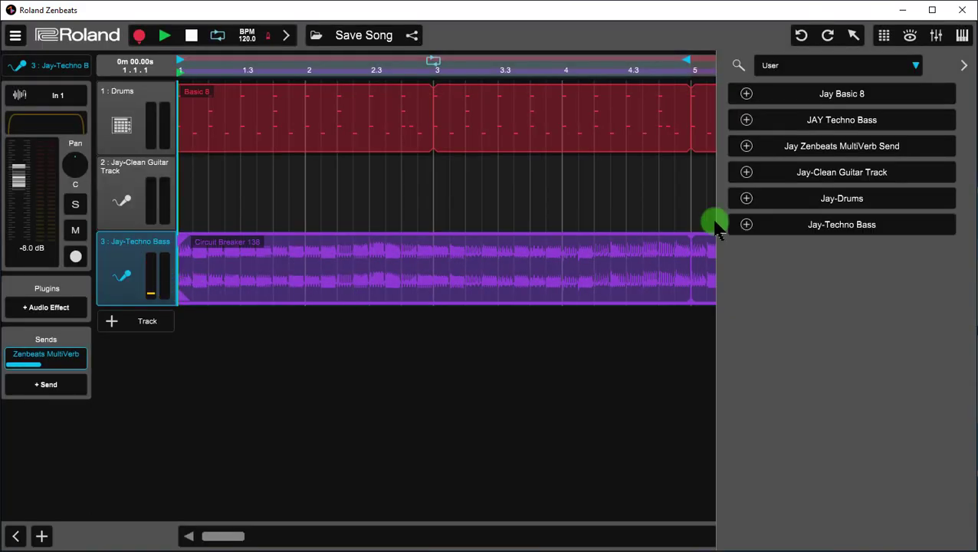
pyautogui.click(747, 146)
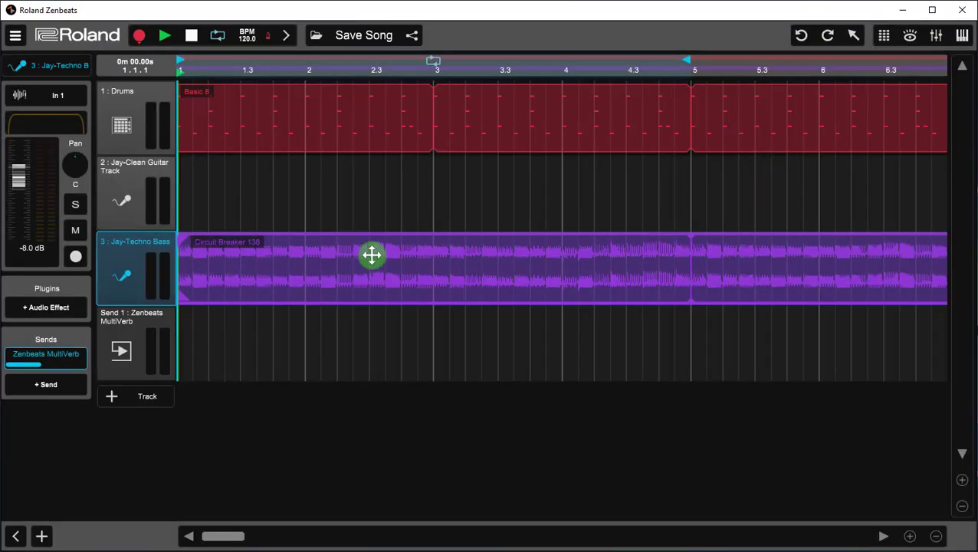
# Step: Examine the send track's Zenbeats MultiVerb plugin settings, then select the Jay-Techno Bass track
pyautogui.click(121, 355)
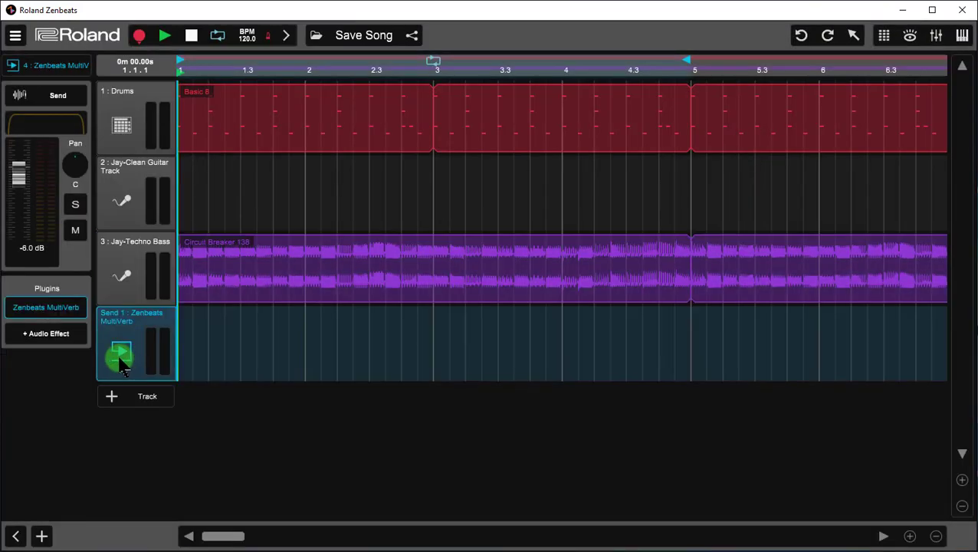
pyautogui.doubleClick(77, 314)
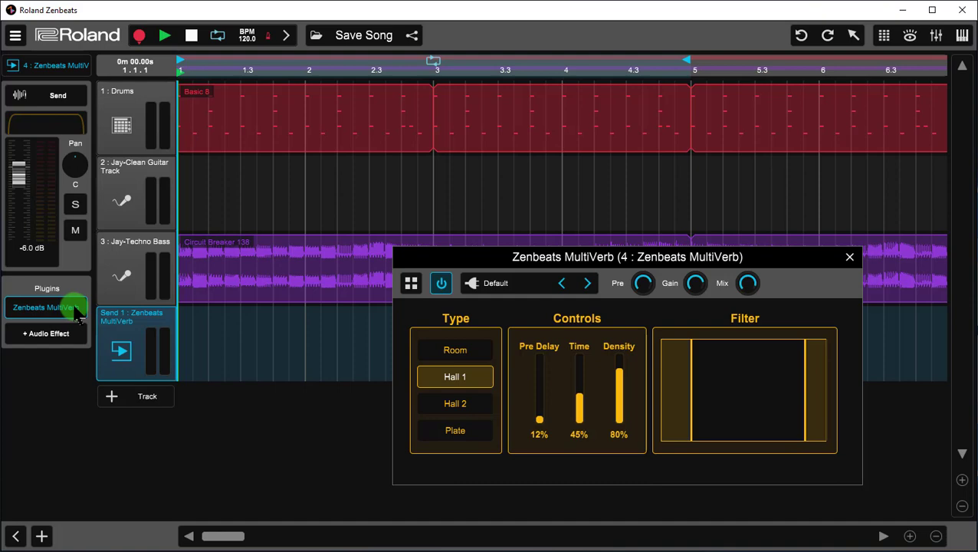
pyautogui.click(851, 257)
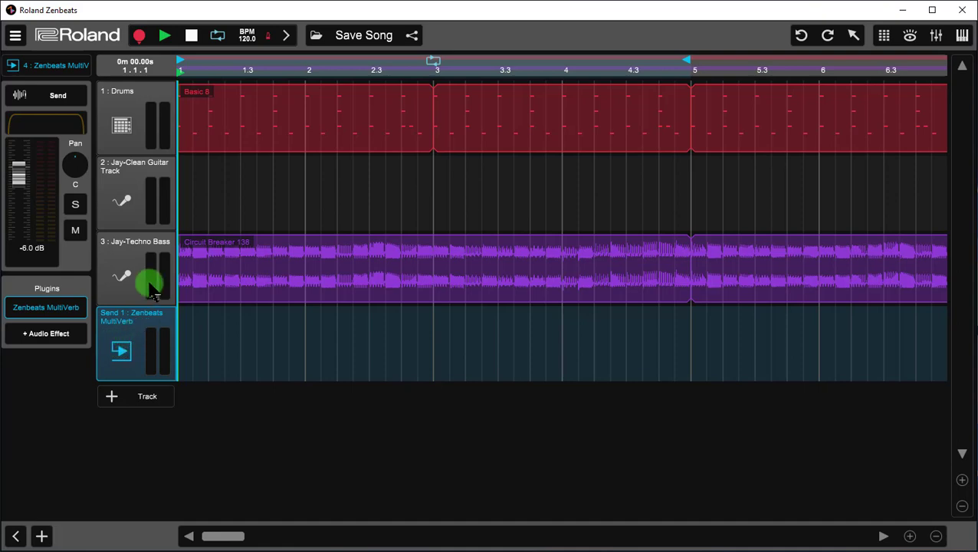
pyautogui.click(150, 281)
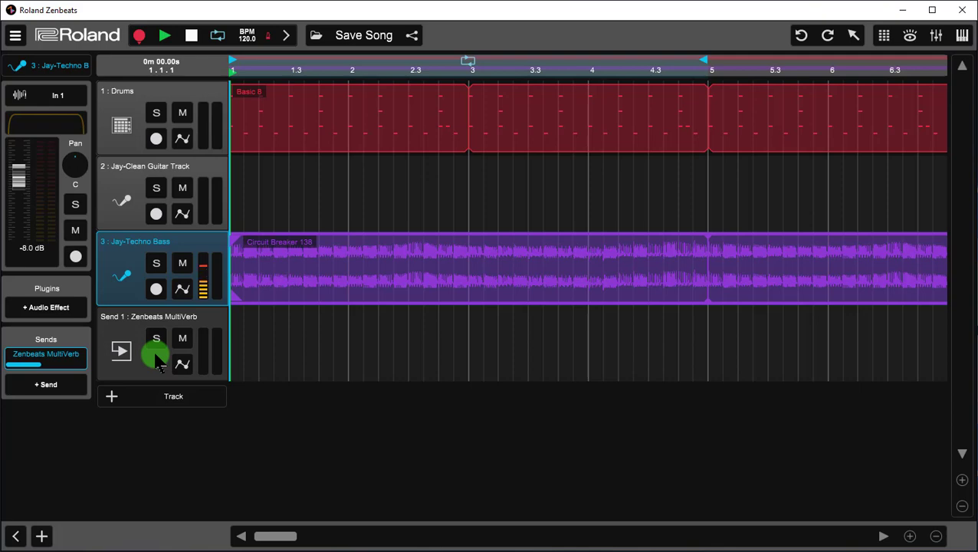
# Step: Save the song on the device as a standard song named "Track Templates"
pyautogui.click(364, 39)
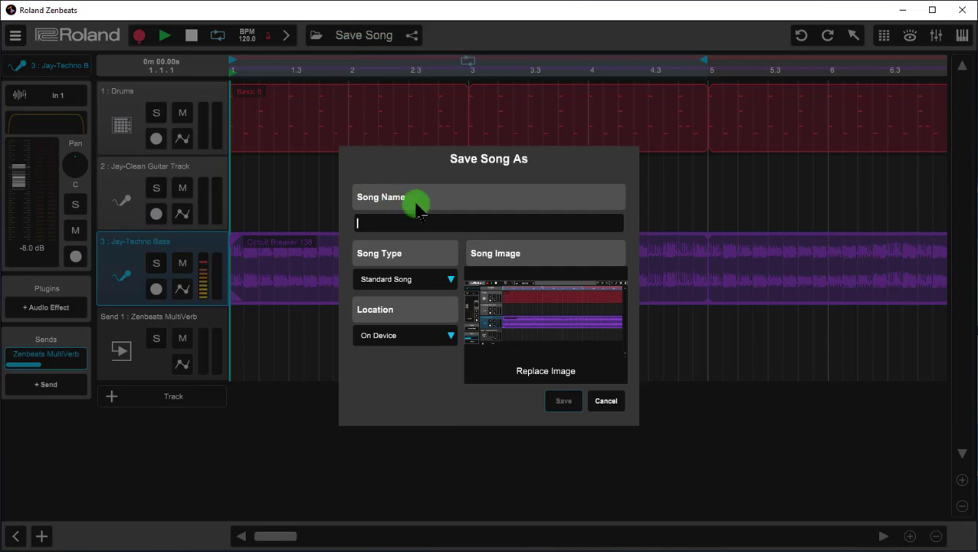
pyautogui.write('Track Templates')
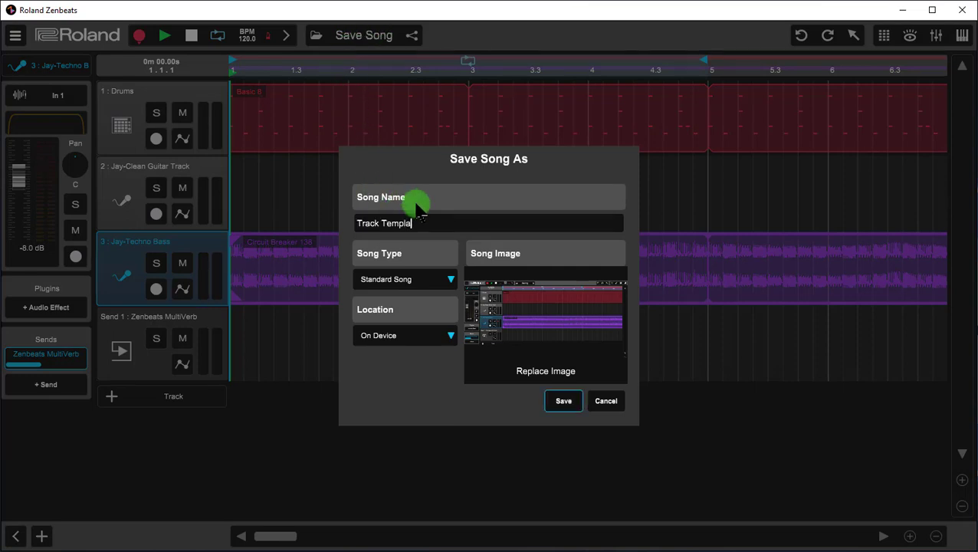
pyautogui.click(563, 400)
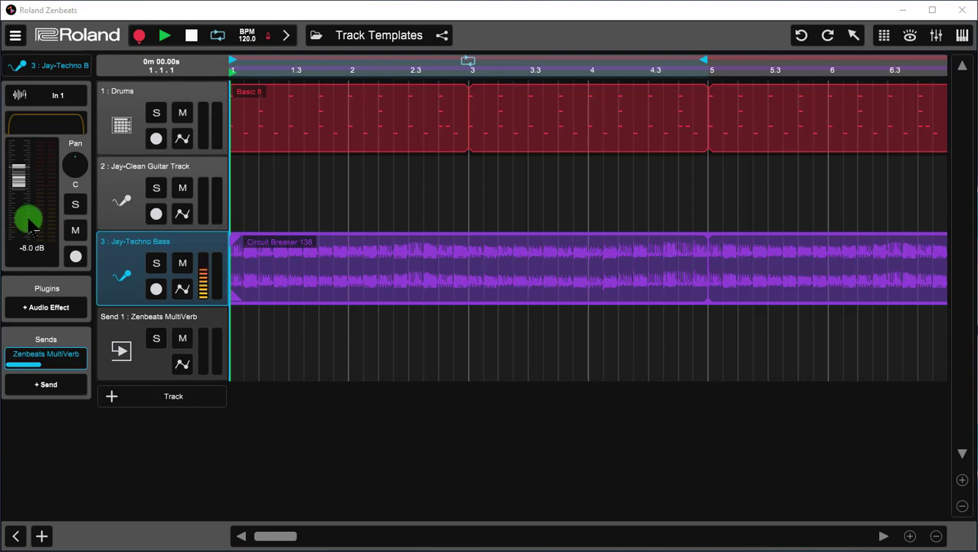
# Step: Look up the user content folder in the General settings and open its Tracks subfolder in File Explorer
pyautogui.click(15, 35)
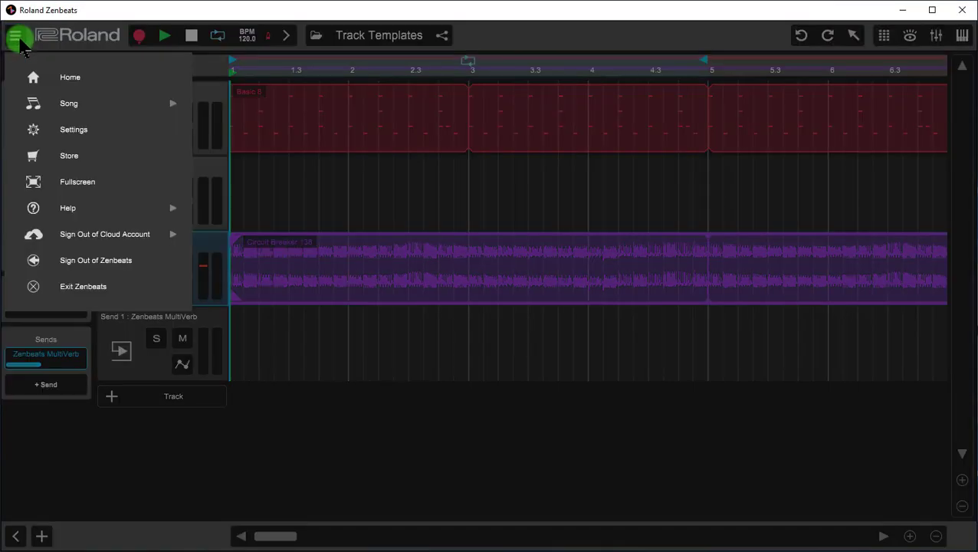
pyautogui.click(56, 139)
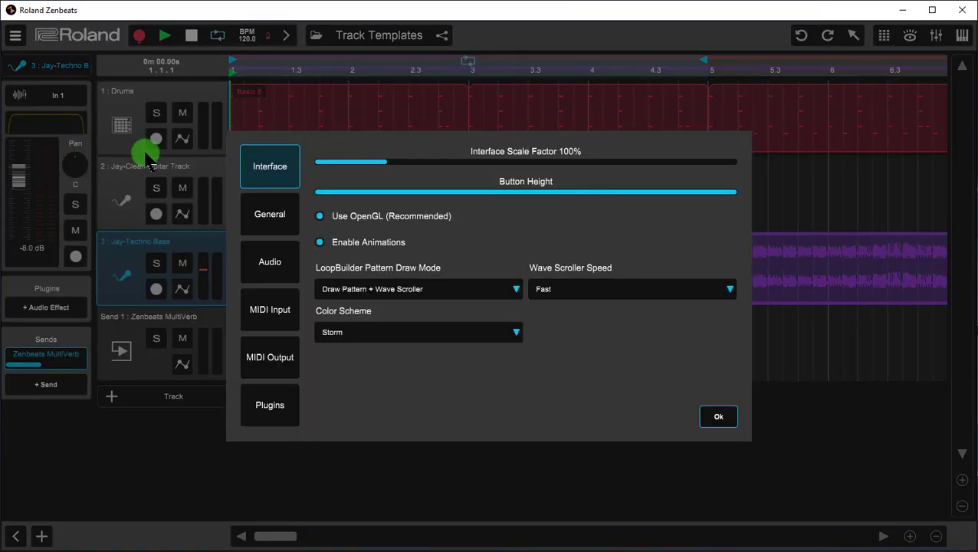
pyautogui.click(263, 220)
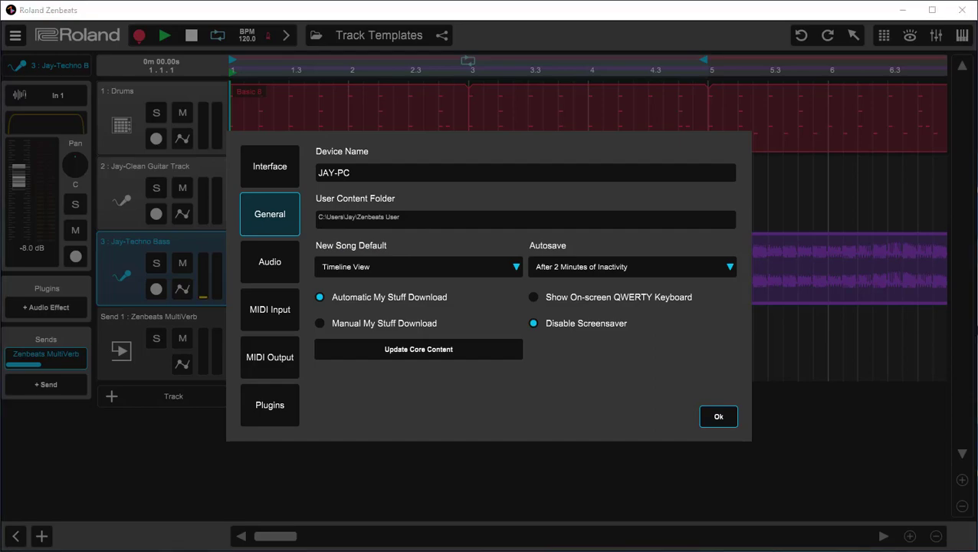
pyautogui.moveTo(0, 222); pyautogui.dragTo(315, 58)
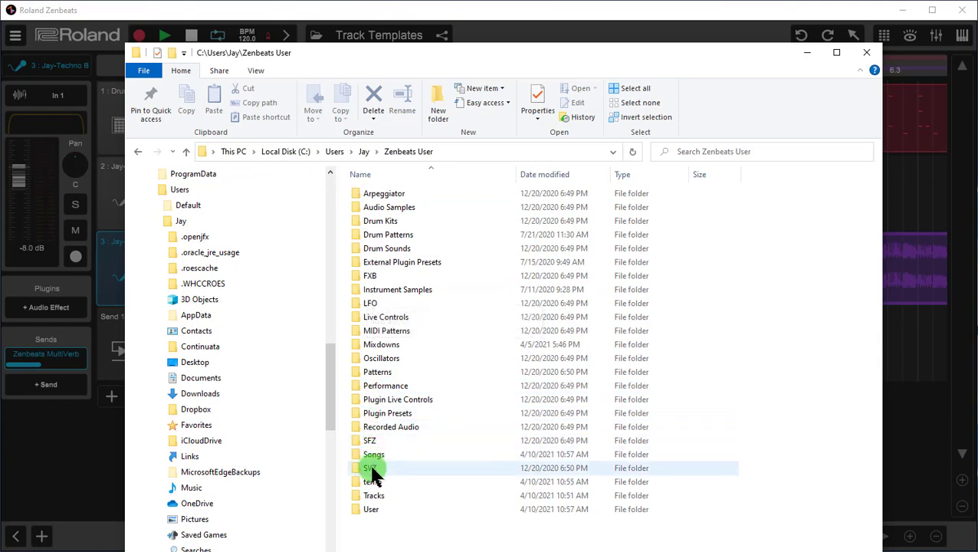
pyautogui.doubleClick(373, 497)
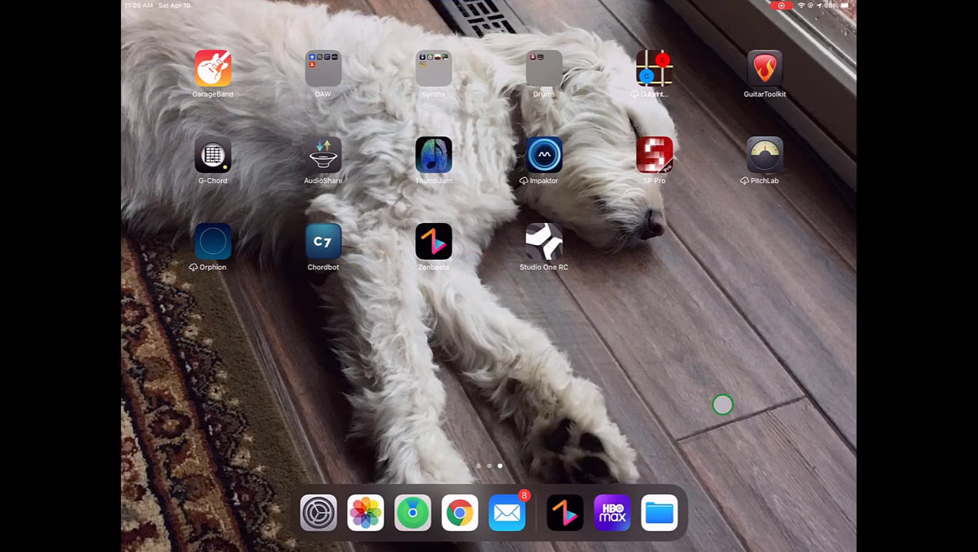
# Step: Switch to the iPad's Files app and open the Tracks folder inside Zenbeats User, in the Zenbeats folder
pyautogui.click(661, 511)
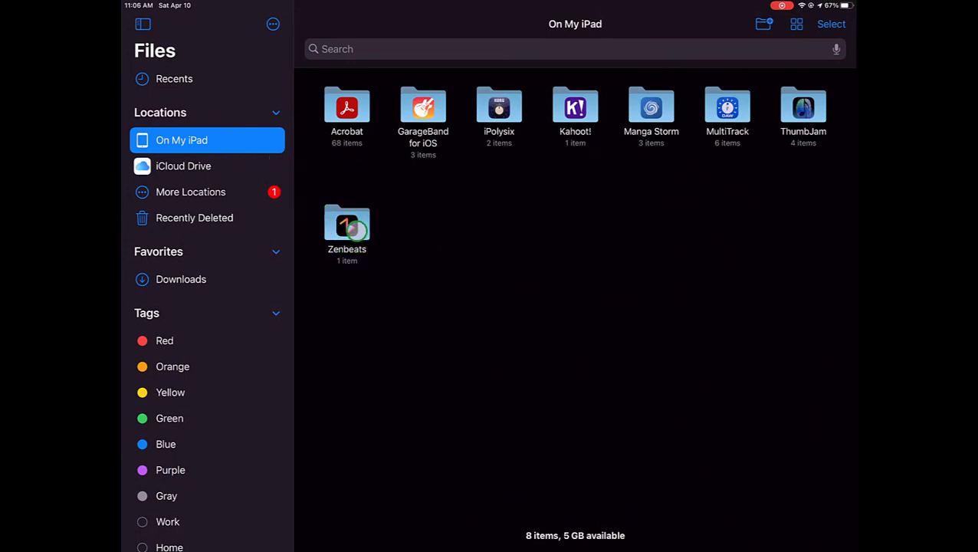
pyautogui.click(354, 230)
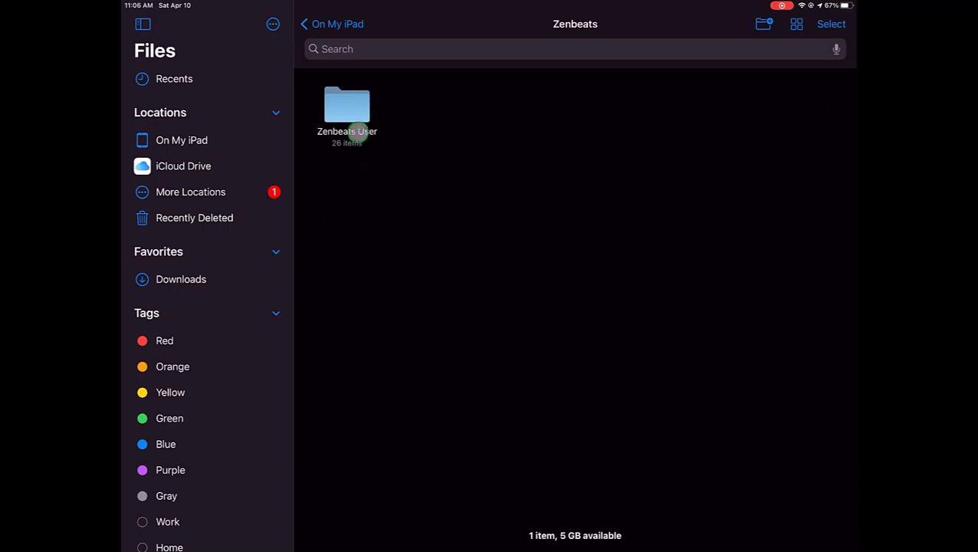
pyautogui.click(357, 114)
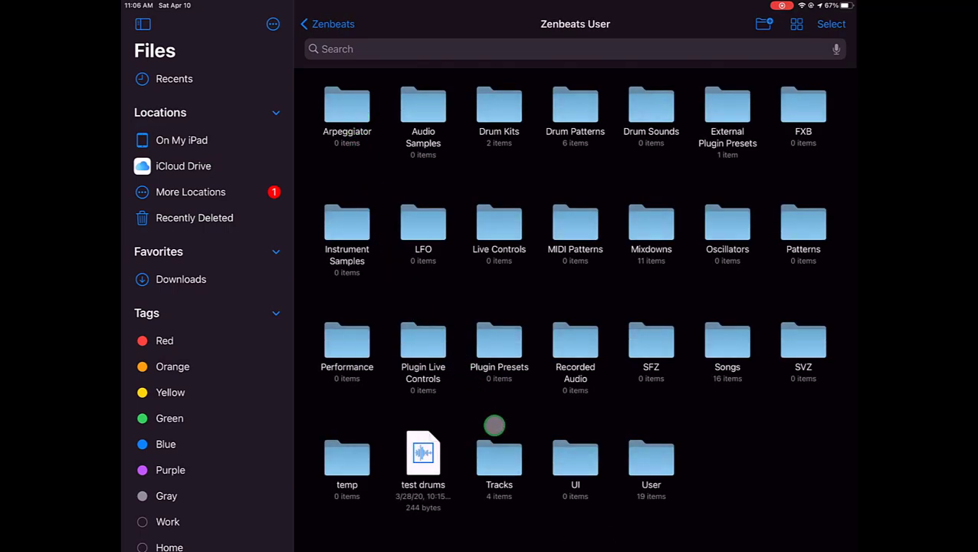
pyautogui.click(495, 466)
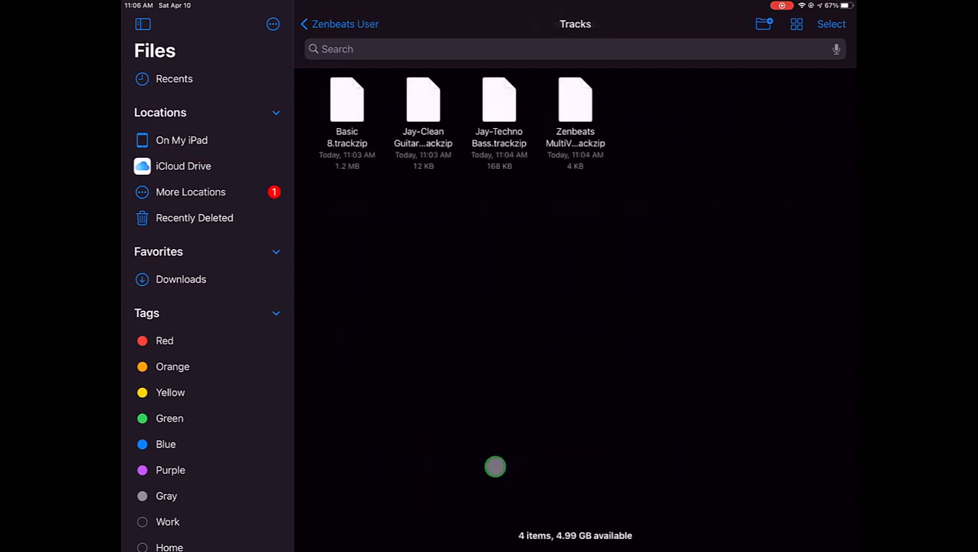
# Step: Select the Basic 8, Jay-Clean Guitar, Jay-Techno Bass and Zenbeats MultiVerb track template files
pyautogui.click(827, 26)
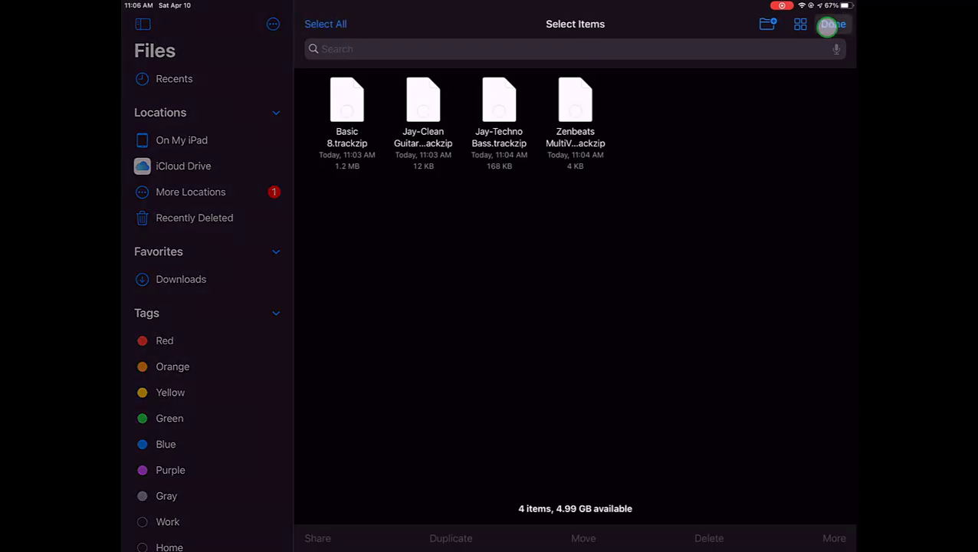
pyautogui.click(338, 135)
pyautogui.click(437, 132)
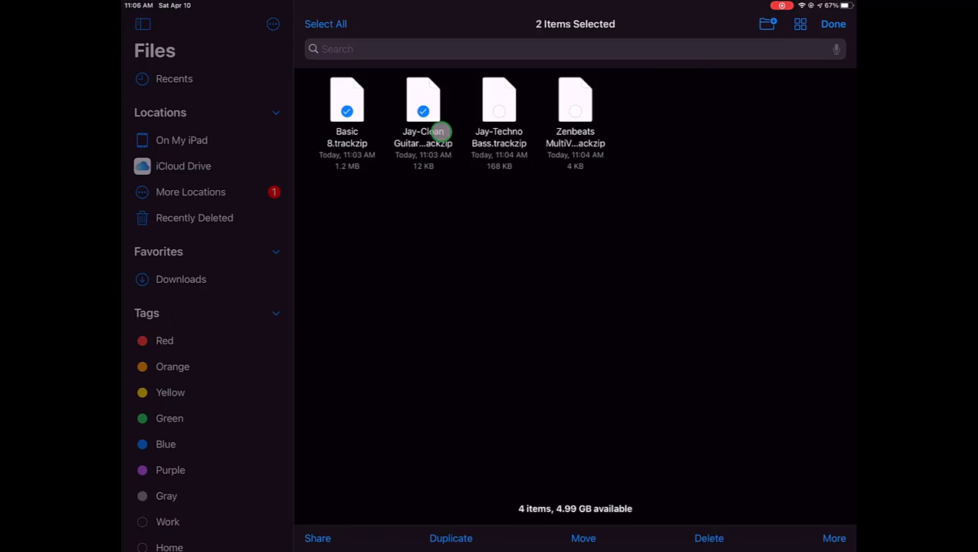
pyautogui.click(491, 122)
pyautogui.click(575, 119)
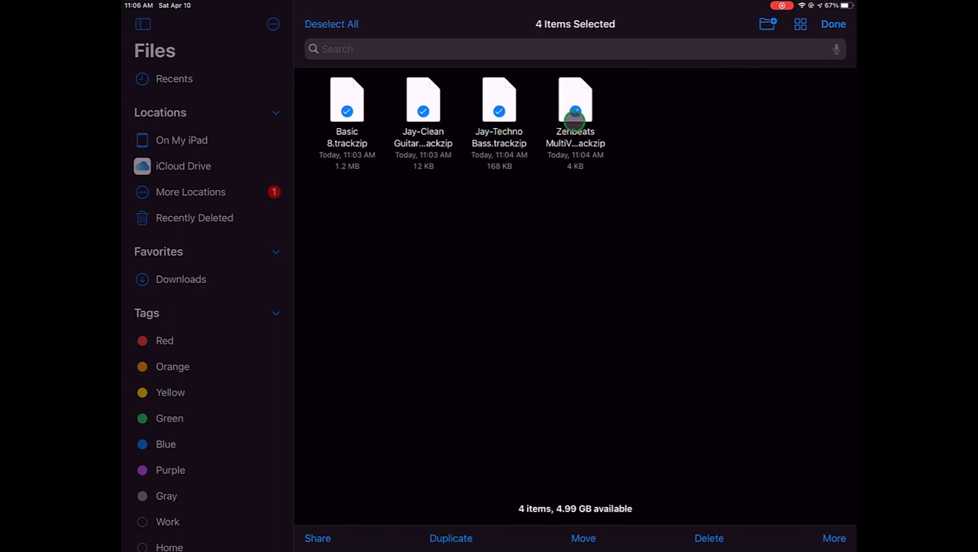